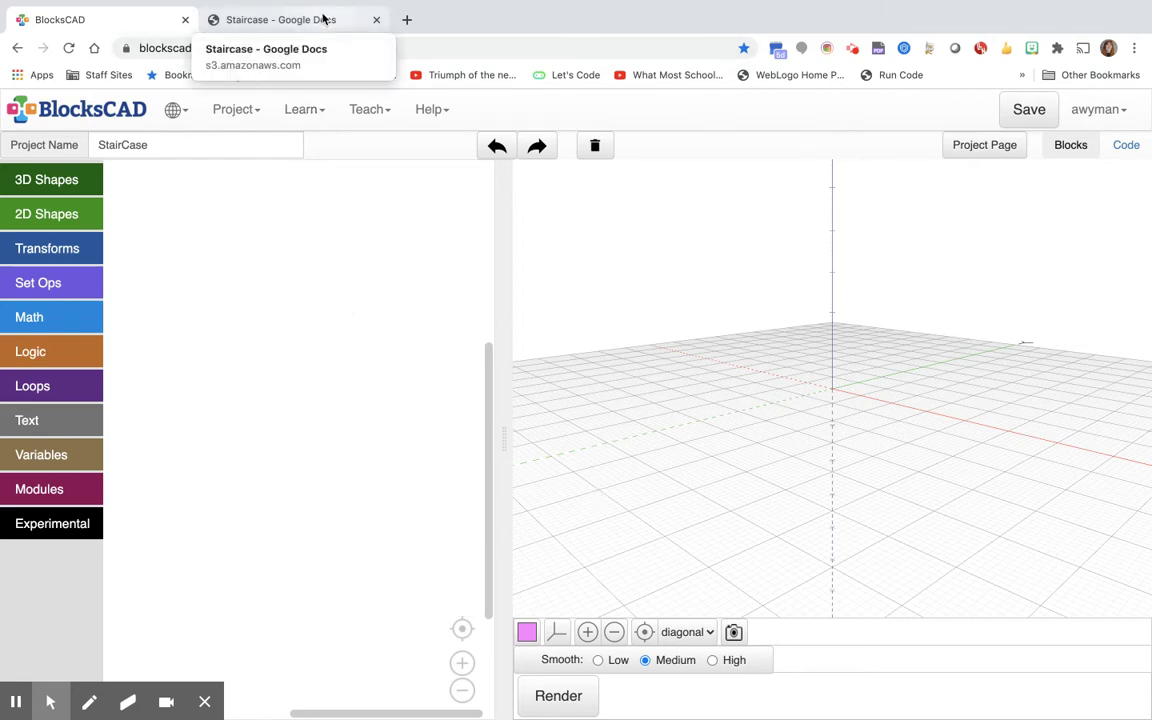
Read the Staircase project instructions on using a loop, then return to the BlocksCAD editor.
left_click(323, 19)
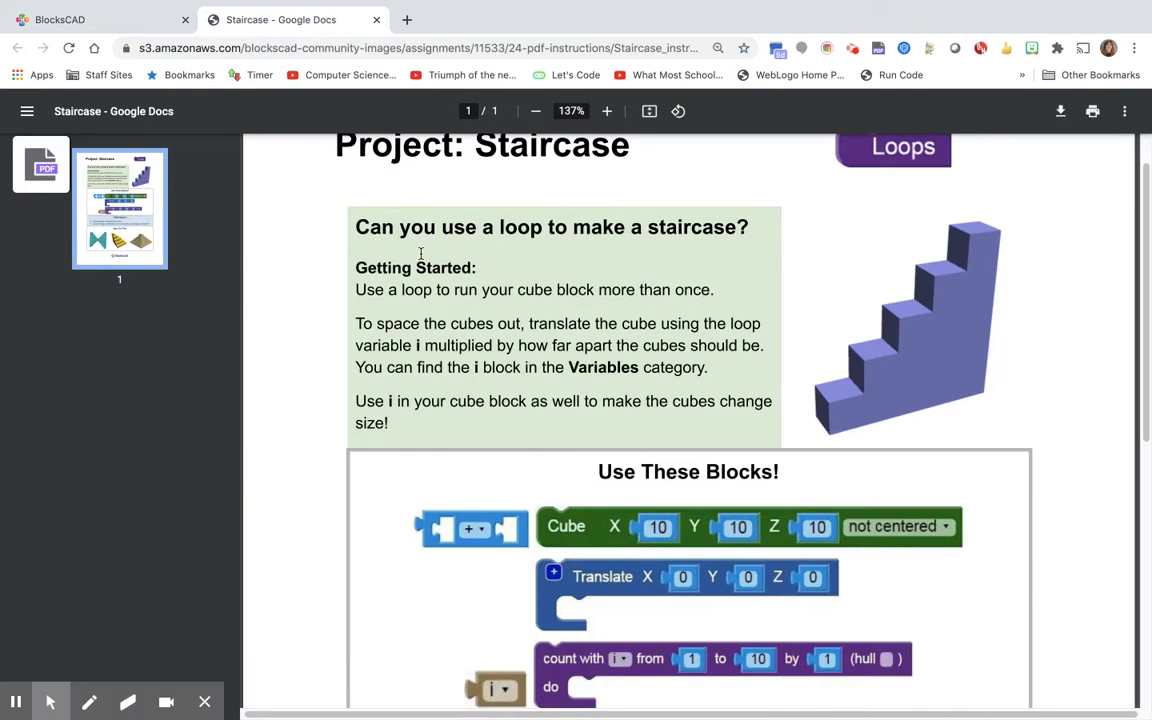
scroll(422, 255, "up", 1)
scroll(424, 257, "down", 1)
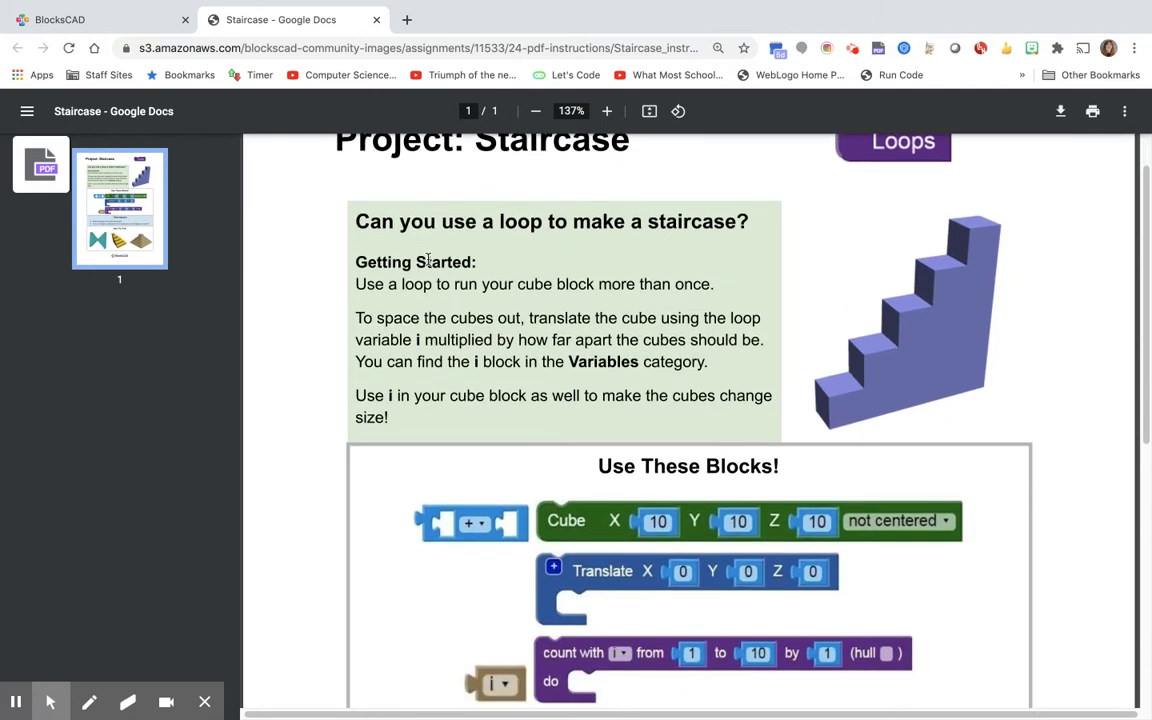
scroll(428, 260, "down", 1)
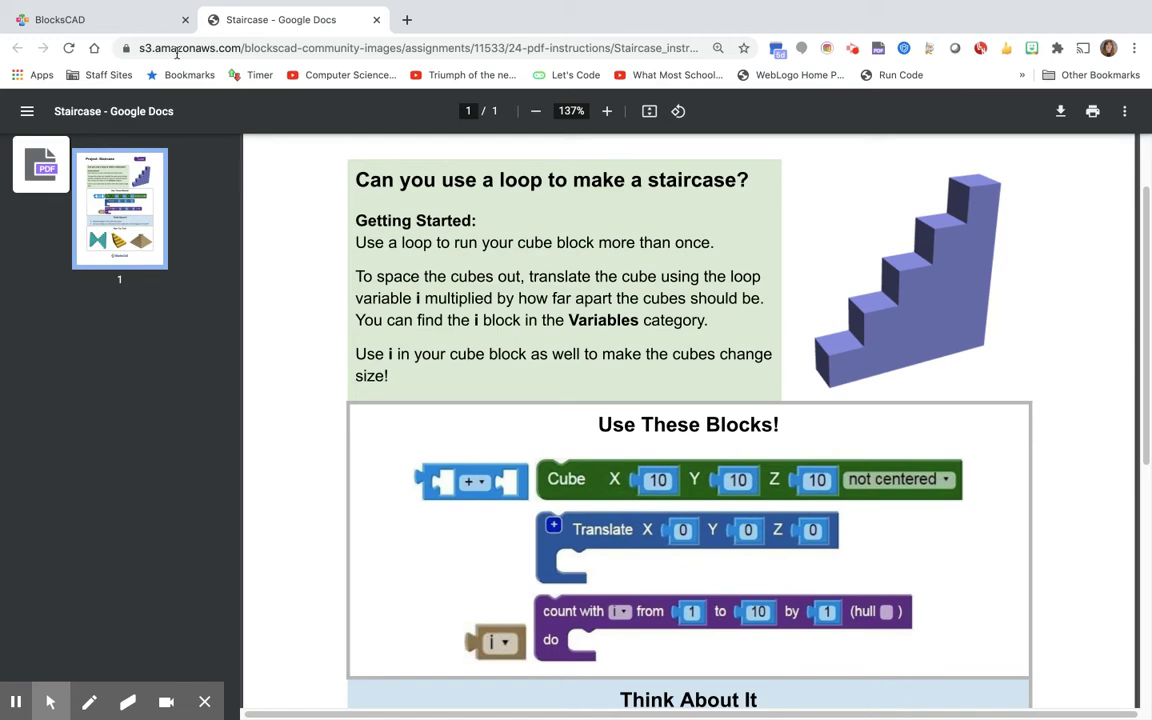
left_click(140, 20)
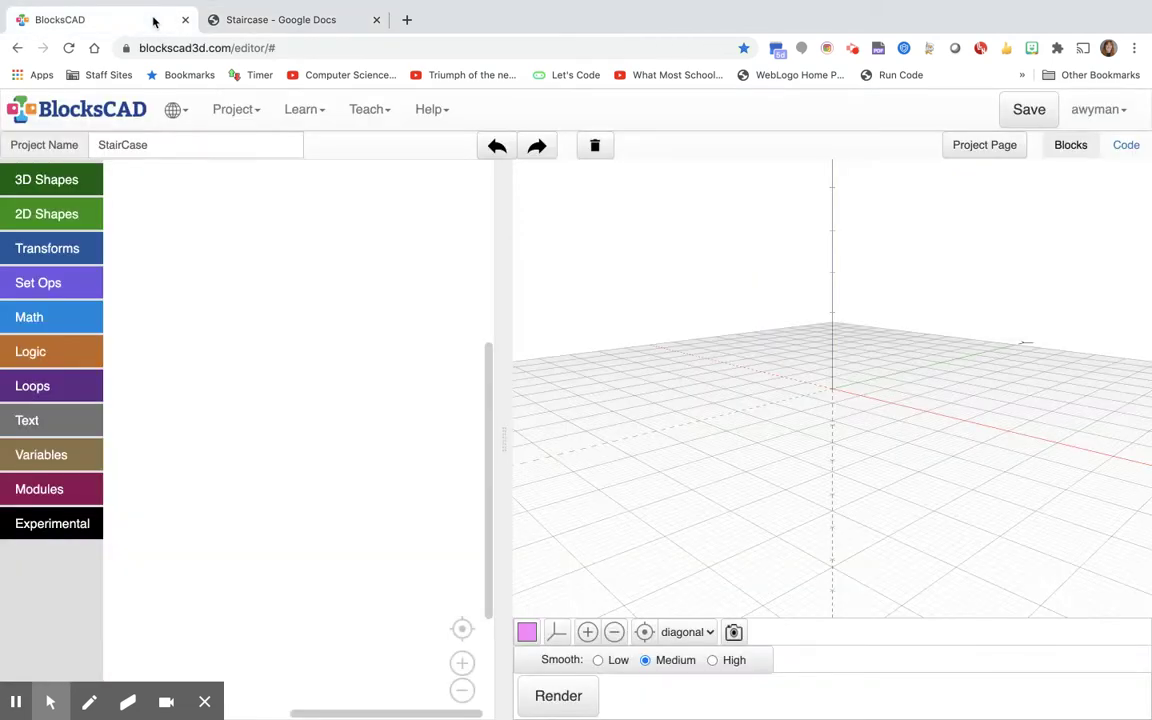
Add a 10 × 10 × 10 cube block and wrap it in a color block.
left_click(70, 179)
left_click_drag(135, 231, 172, 331)
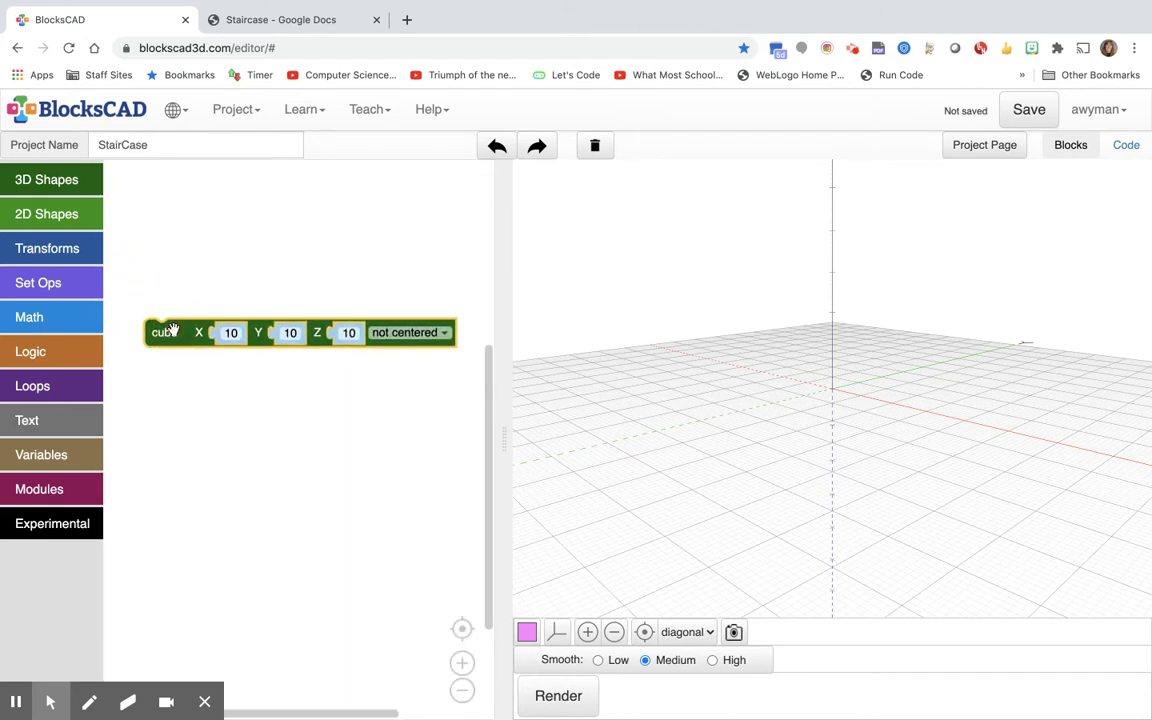
left_click(60, 249)
left_click_drag(152, 483, 172, 298)
Set the cube's color block to dark purple and render the model.
left_click(217, 303)
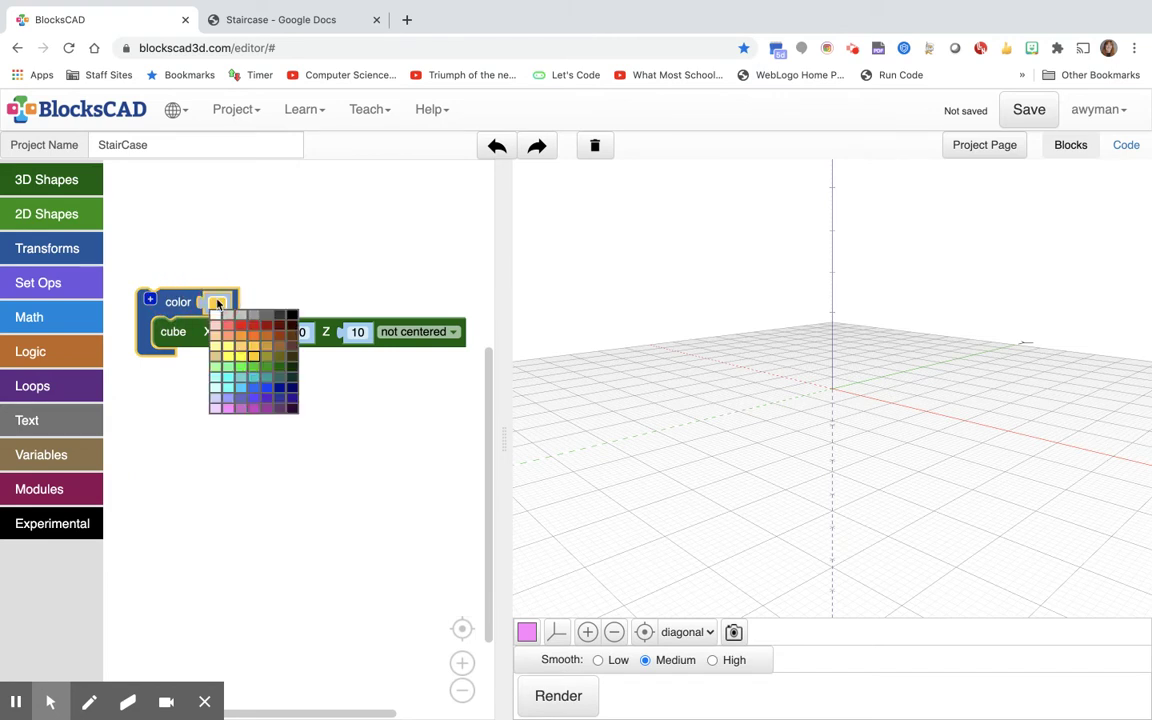
left_click(233, 408)
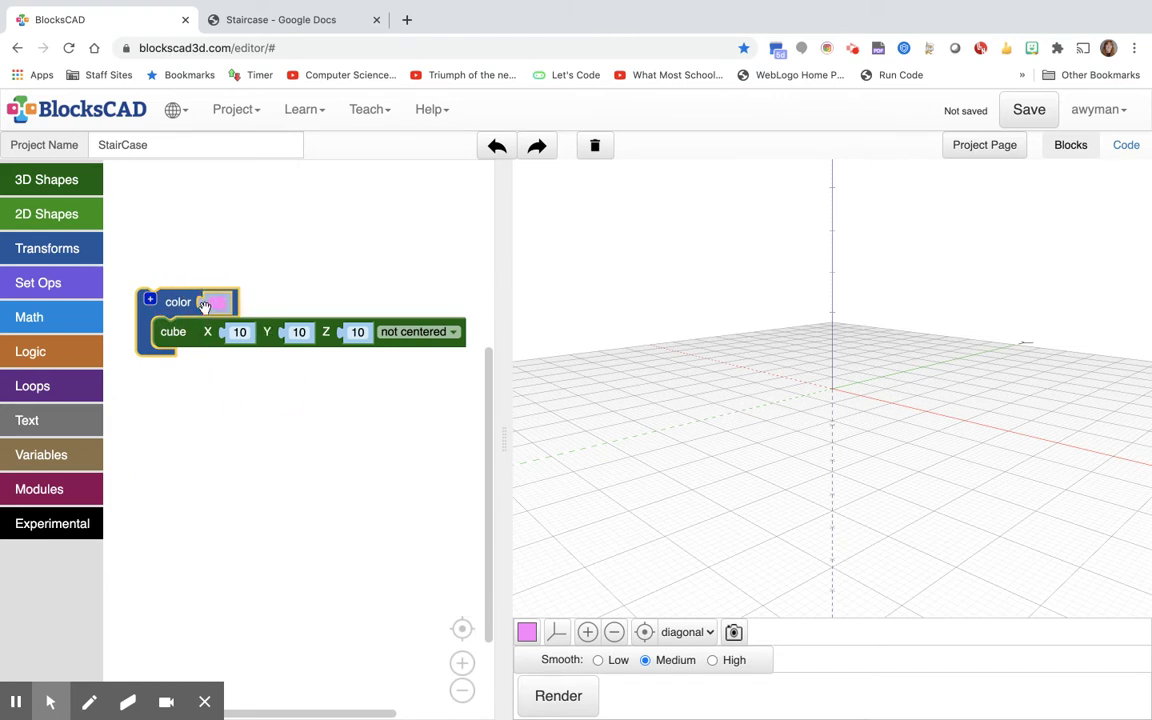
left_click(217, 302)
left_click(266, 398)
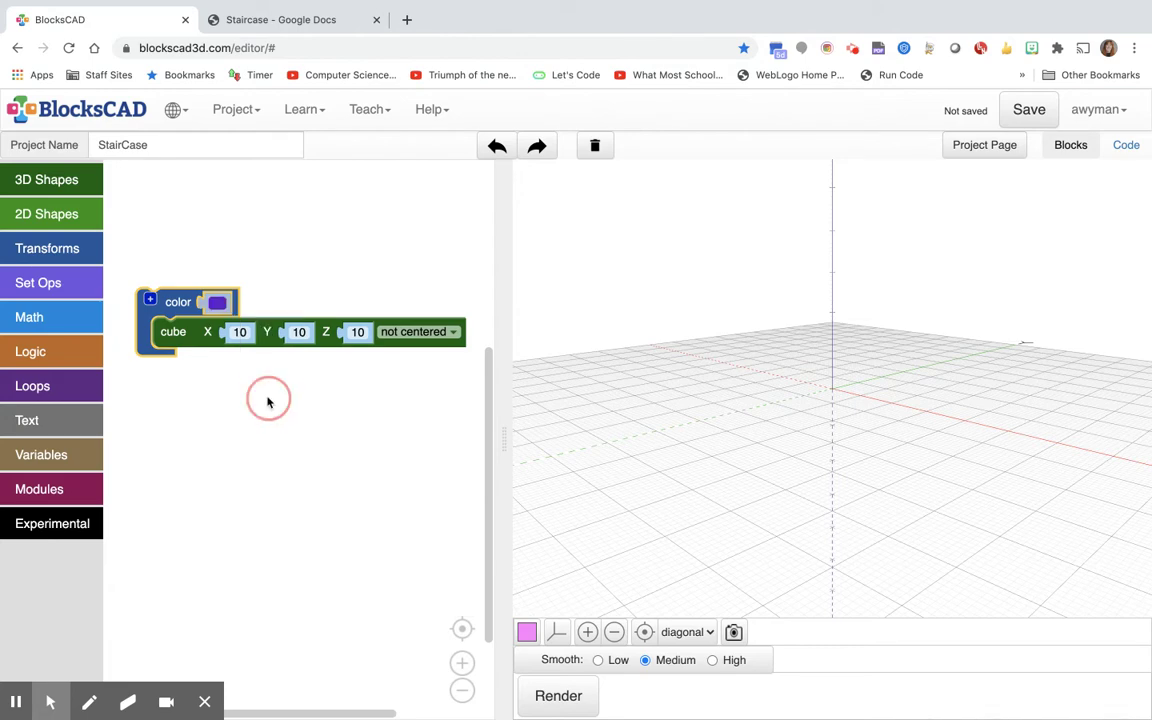
left_click(559, 692)
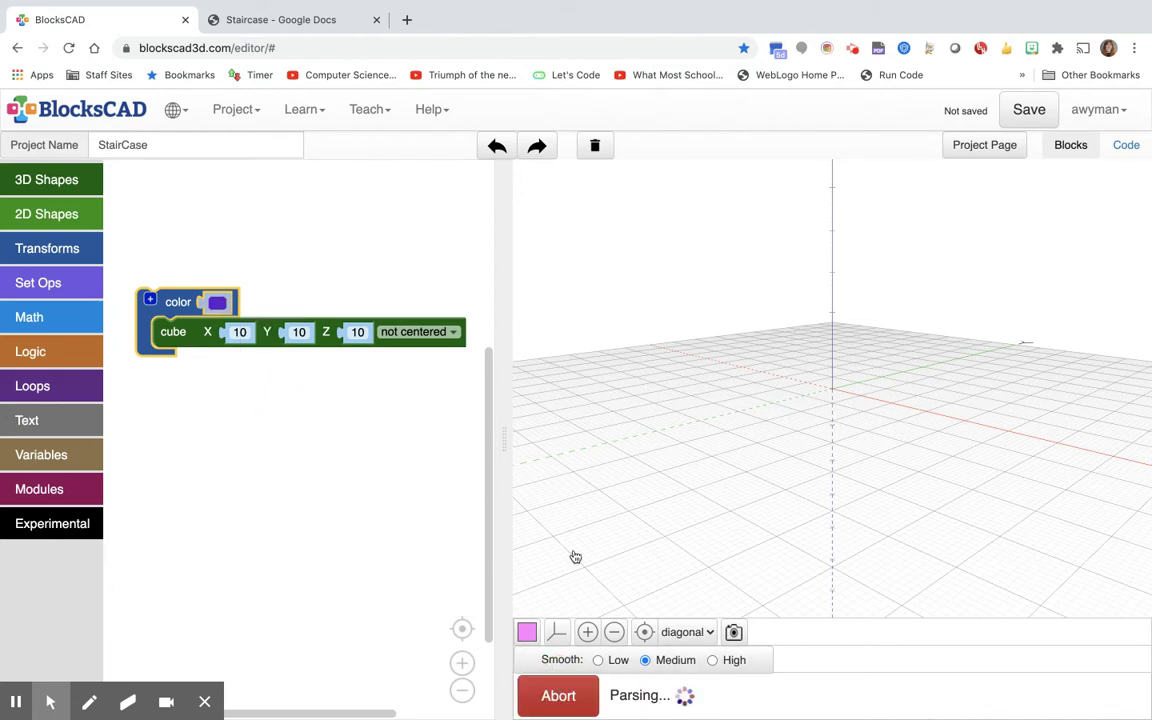
mouse_move(611, 474)
left_mouse_down()
mouse_move(836, 443)
mouse_move(869, 458)
left_mouse_up()
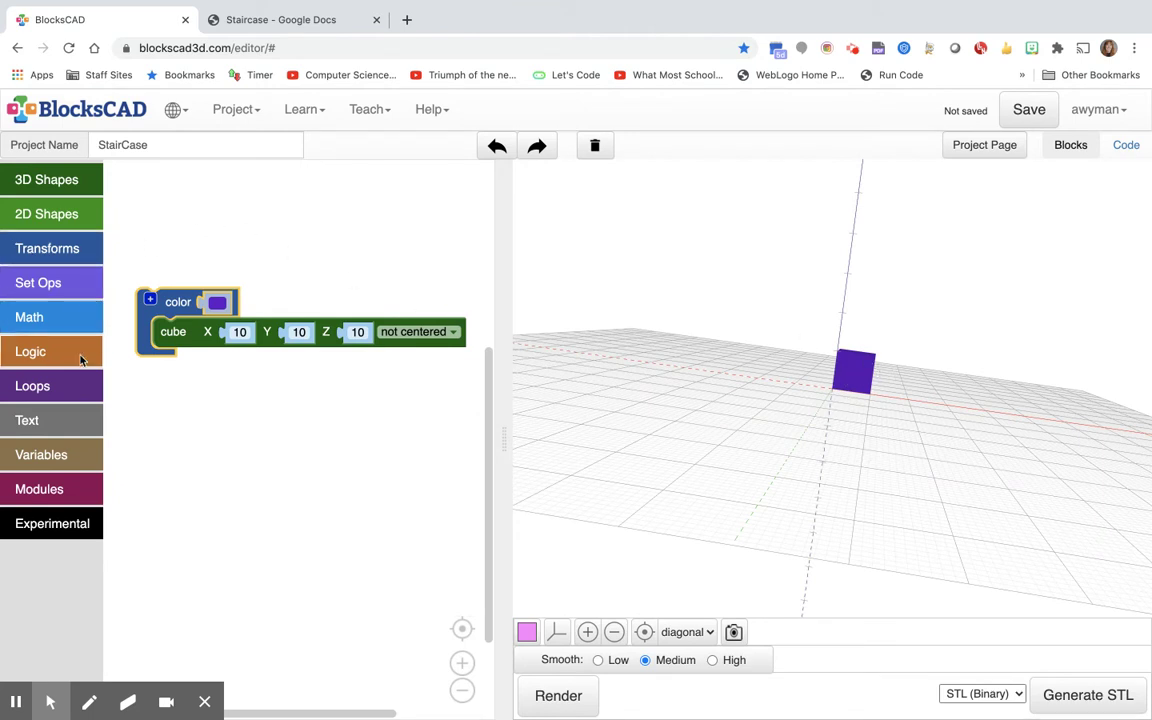
Add an empty count loop above the colored cube, counting with i from 1 to 5 by 1.
left_click(70, 386)
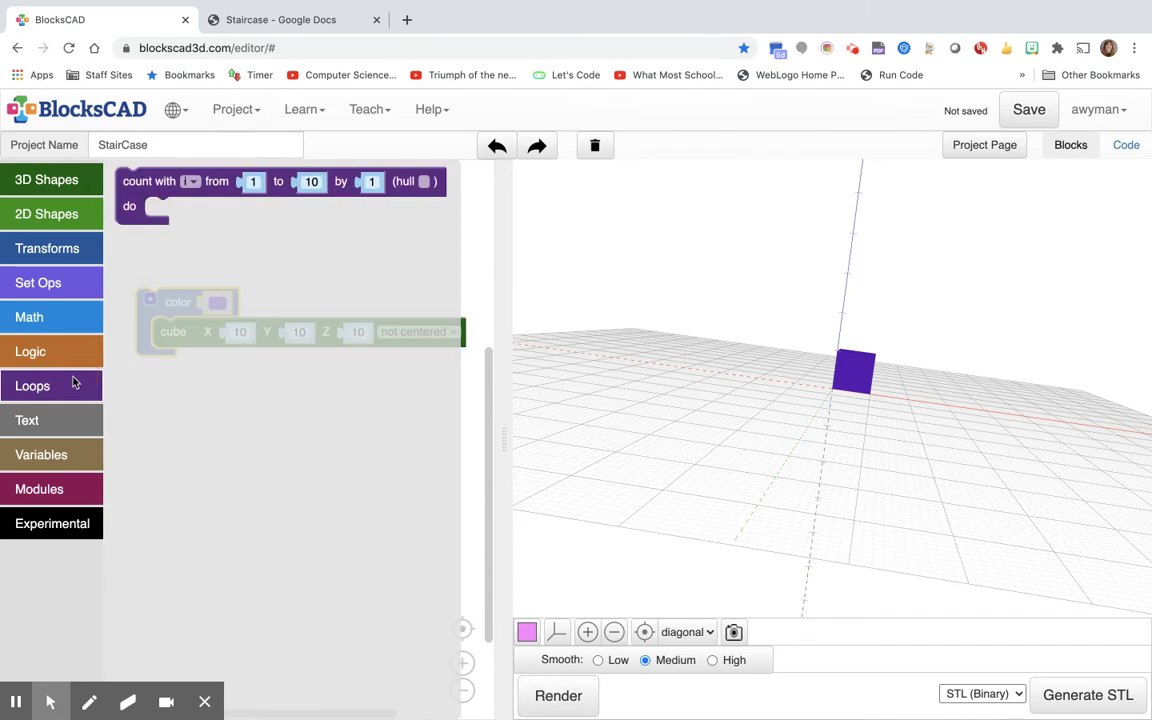
left_click(158, 190)
left_click_drag(158, 190, 160, 229)
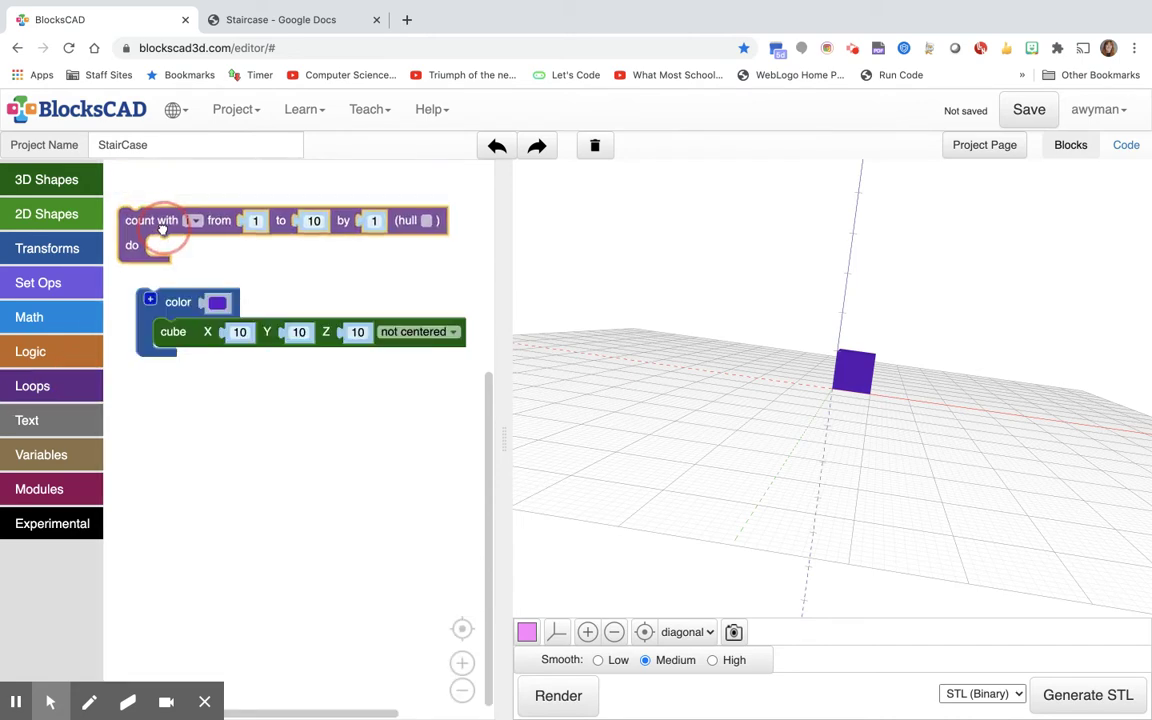
left_click(247, 24)
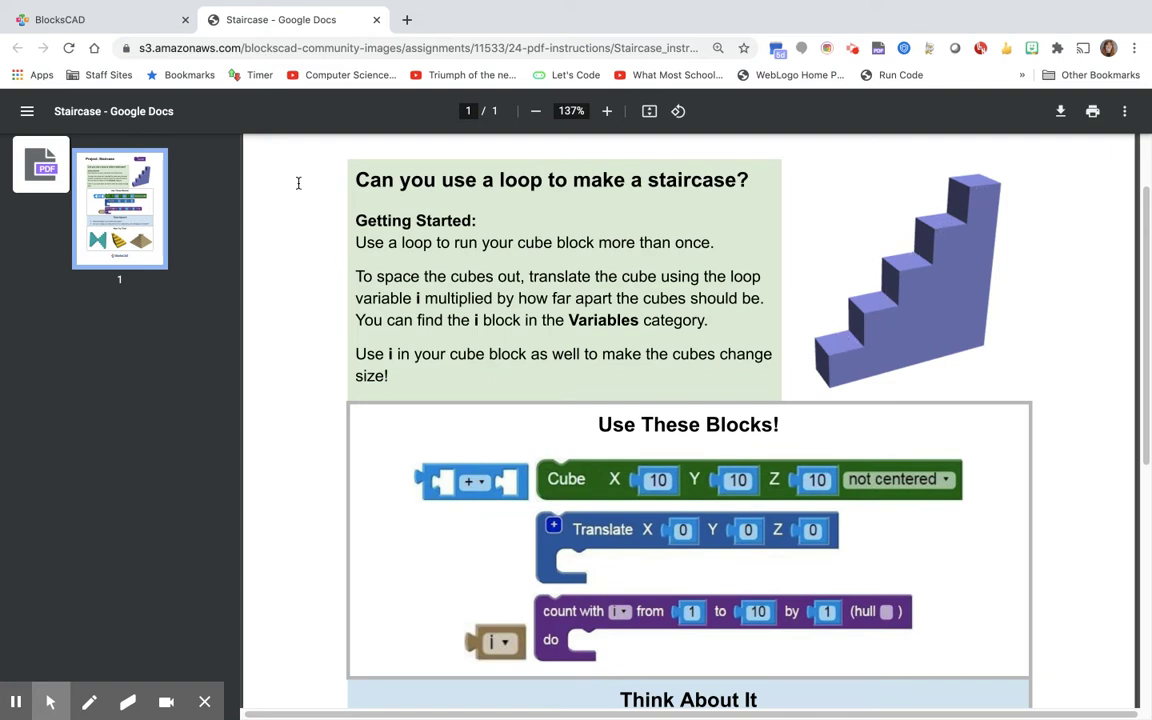
left_click(68, 19)
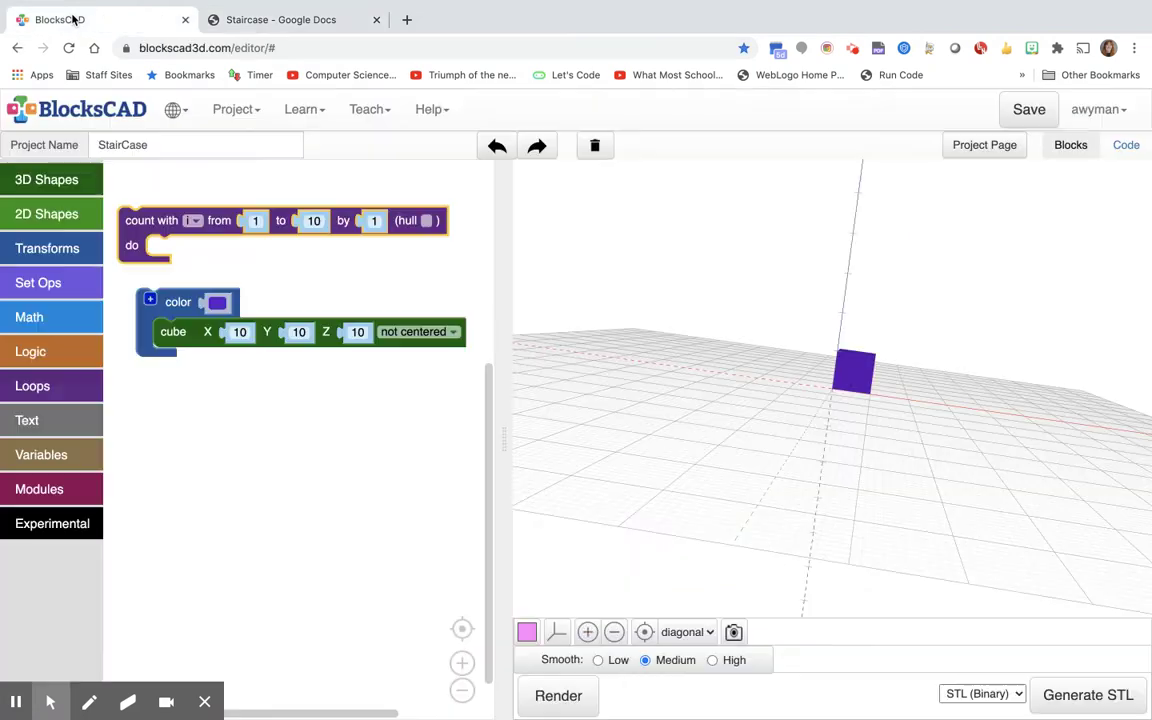
left_click(316, 221)
type("5")
left_click(380, 240)
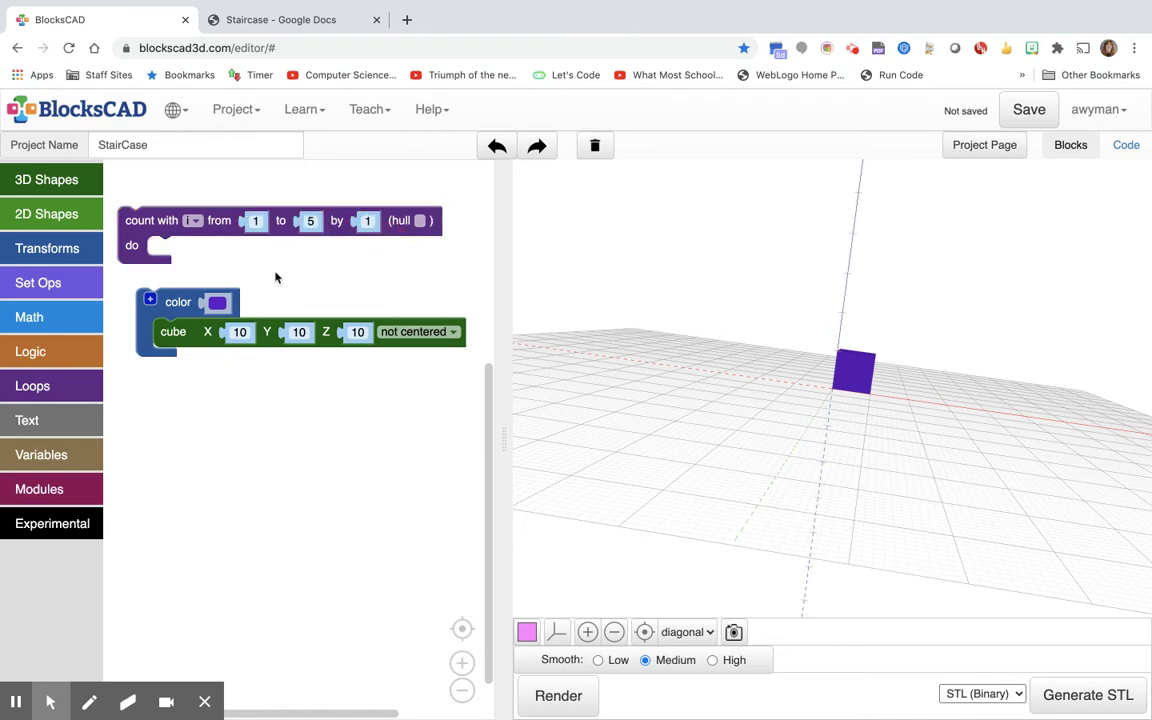
Nest the colored cube inside the count loop and render the result.
left_click_drag(183, 302, 186, 256)
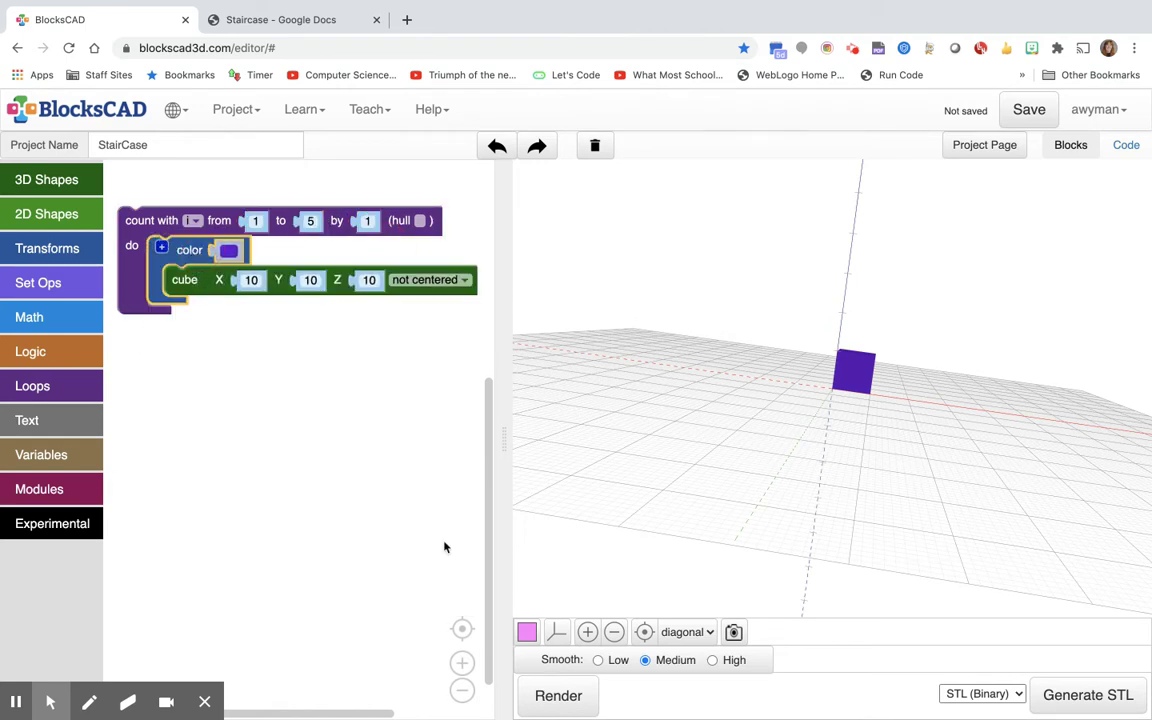
left_click(568, 696)
left_click(660, 517)
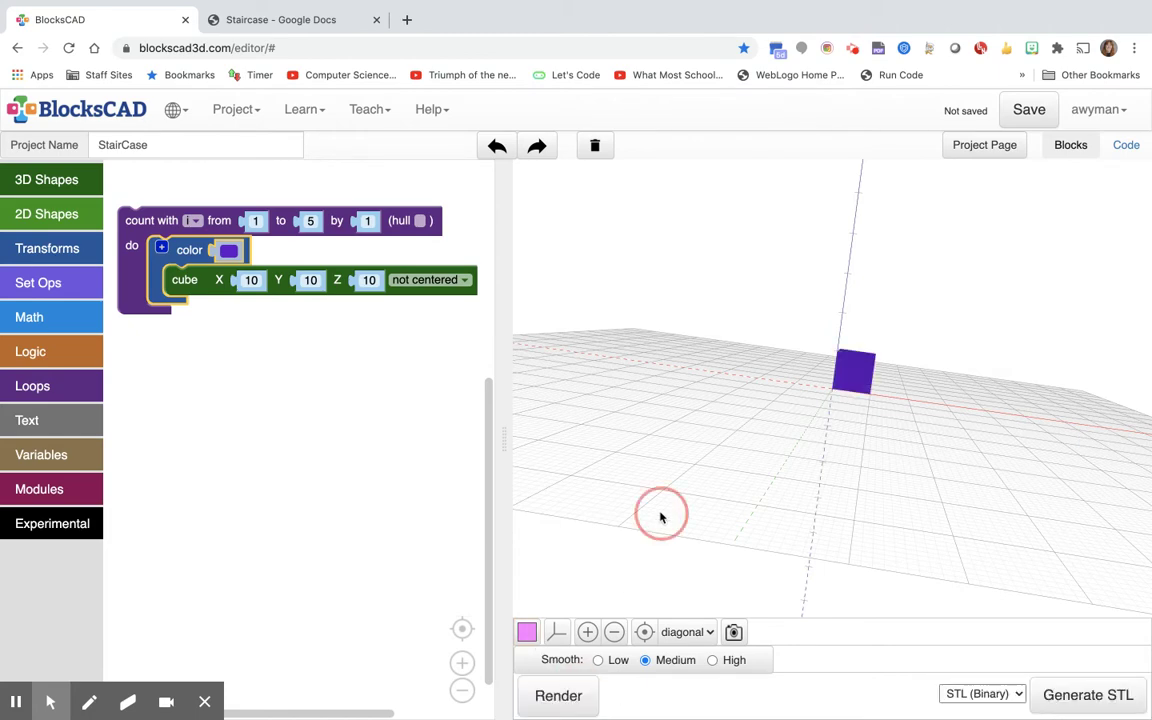
left_click_drag(660, 517, 648, 553)
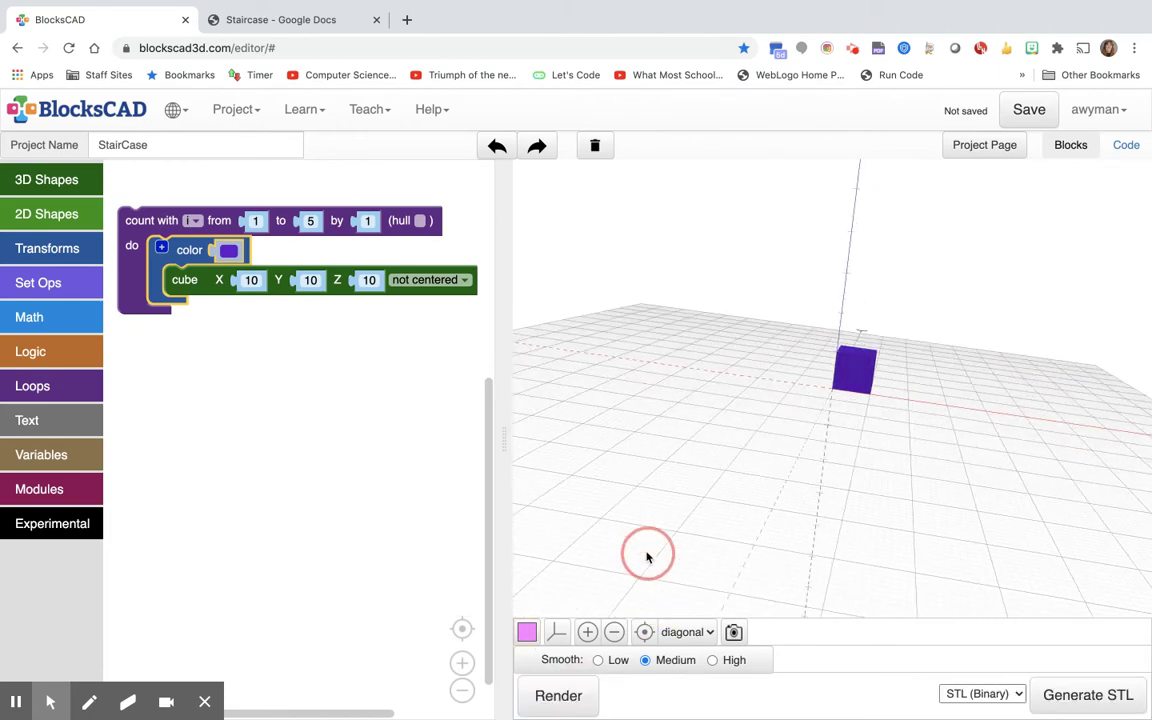
Place a loose i variable block in the workspace and check the project instructions on spacing the cubes.
left_click(46, 445)
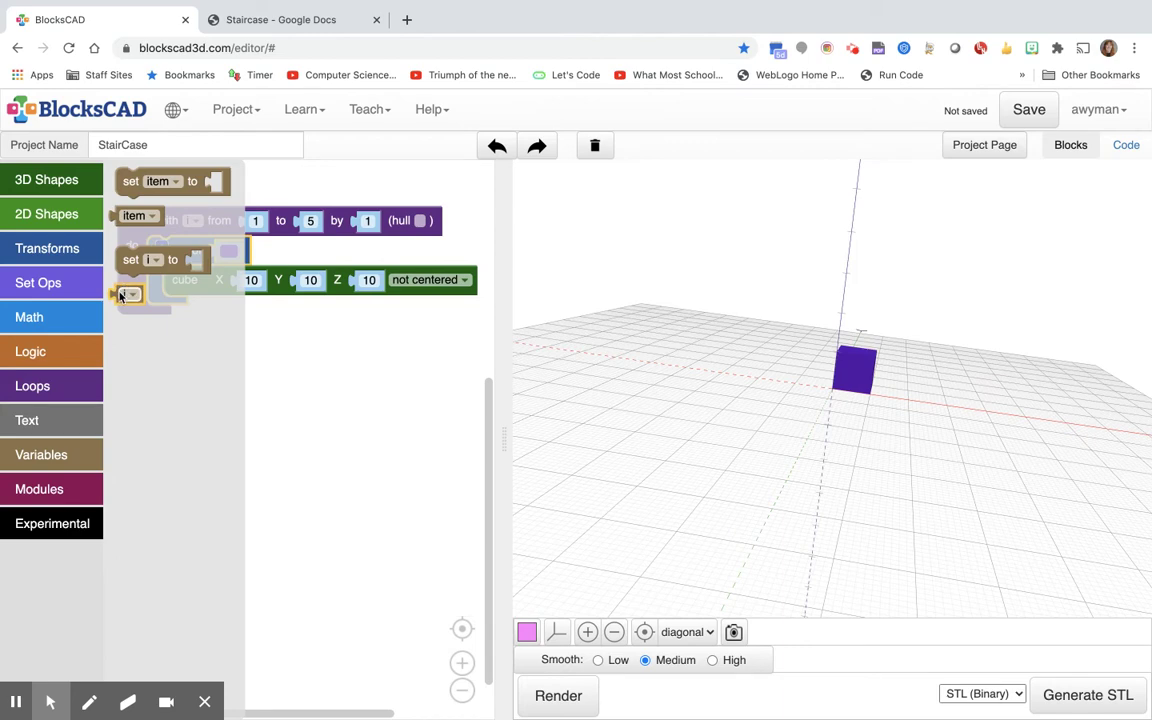
left_click_drag(120, 296, 207, 394)
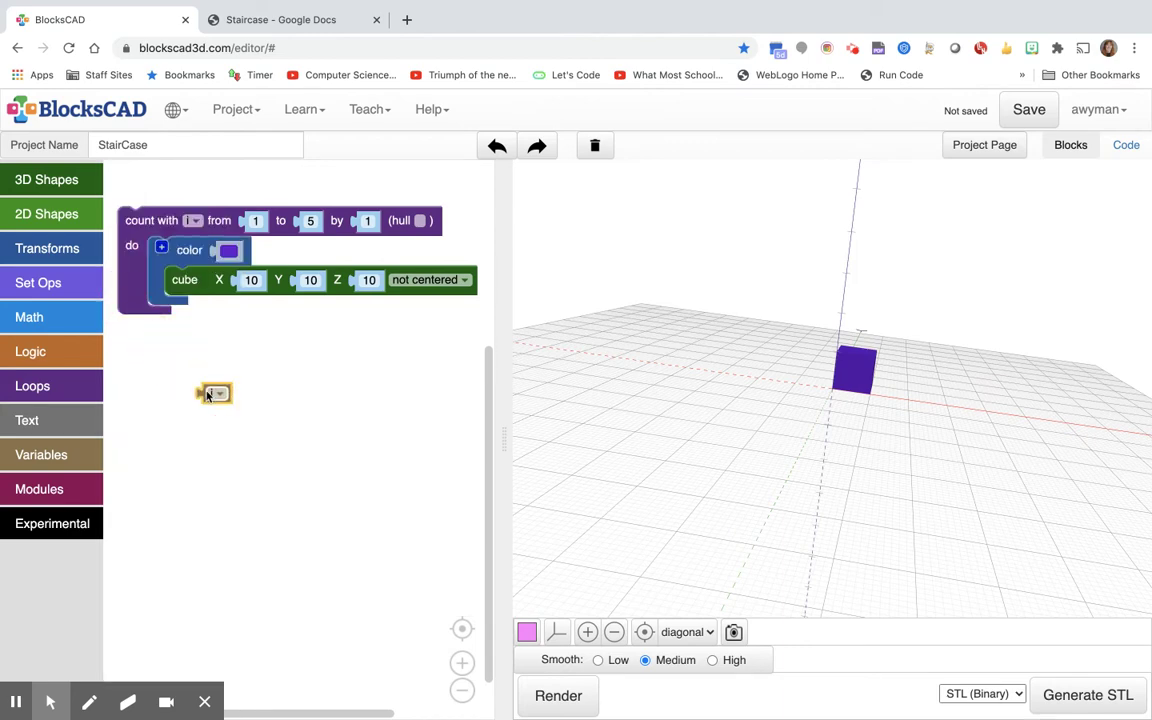
mouse_move(311, 8)
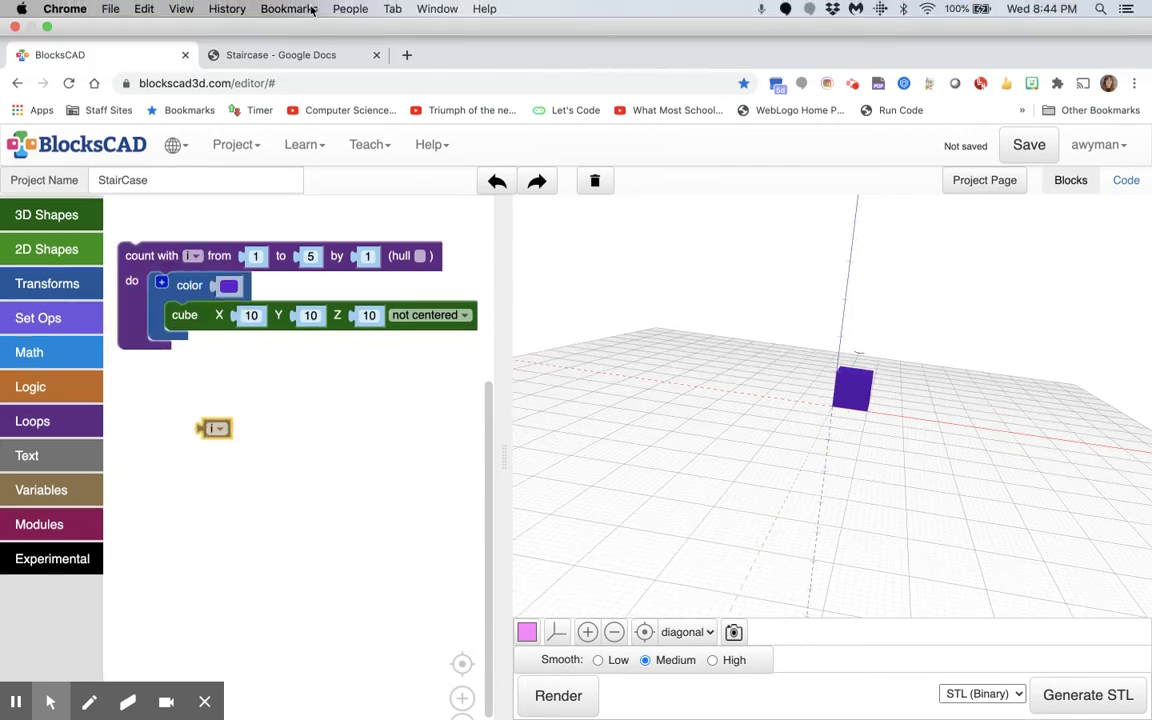
left_click(288, 54)
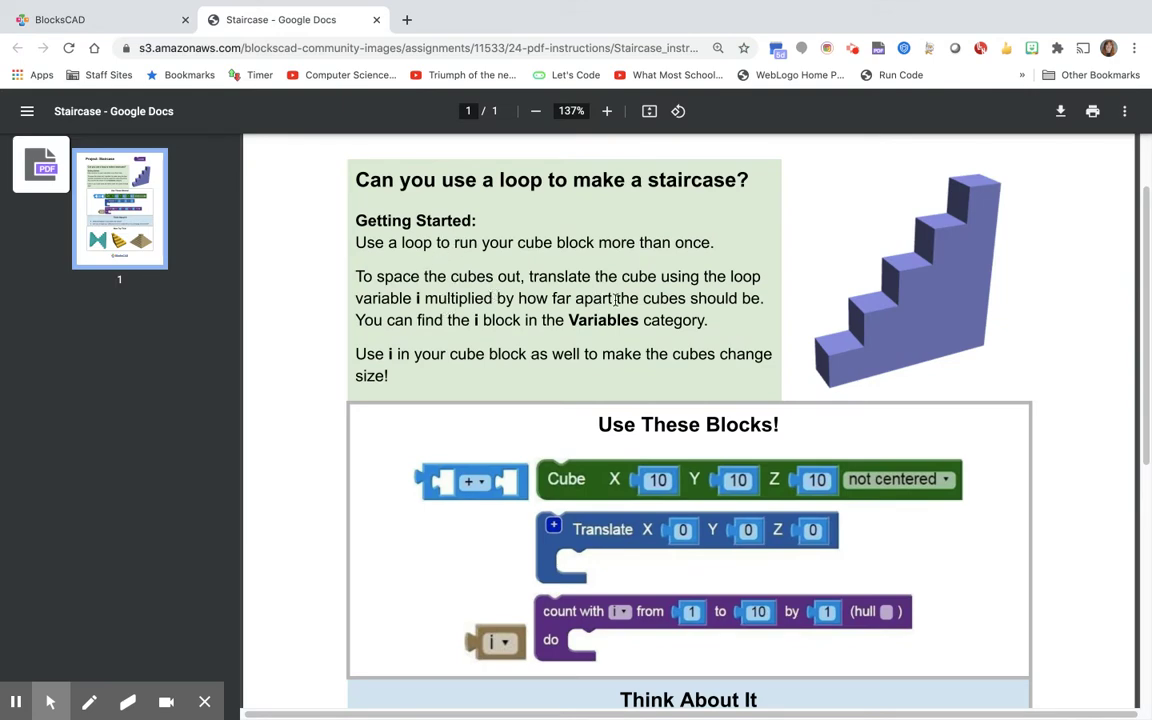
left_click(106, 17)
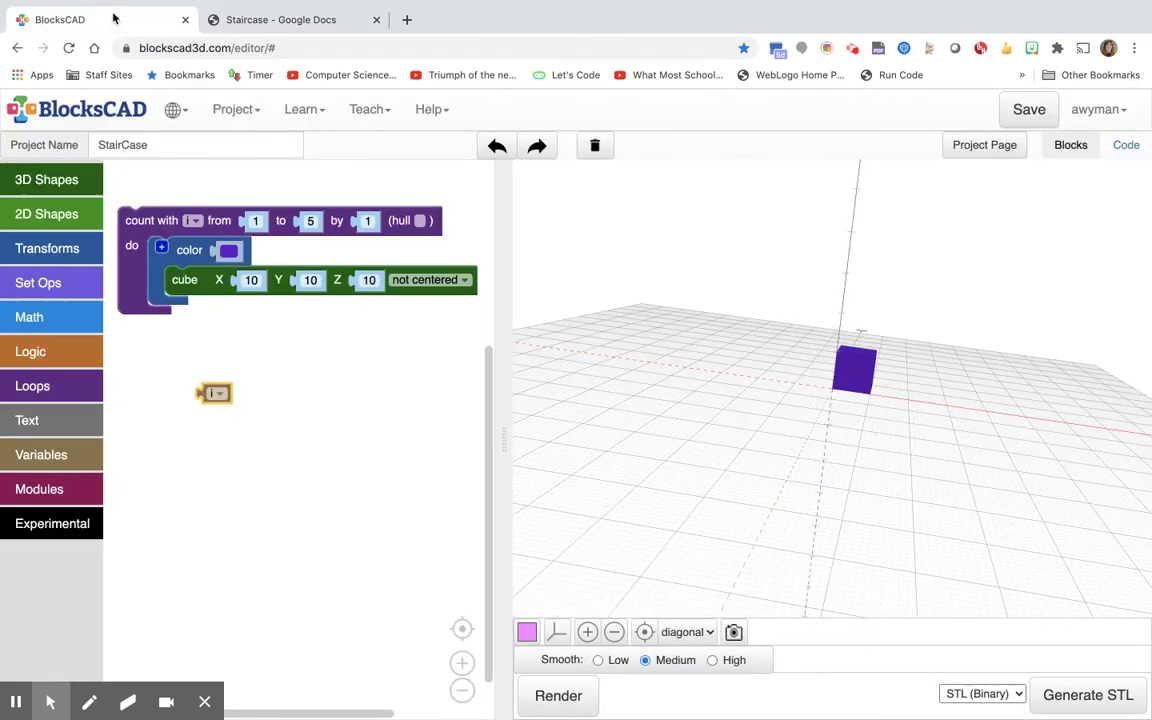
Insert a translate block inside the count loop so that it wraps the colored cube.
left_click(72, 247)
left_click_drag(152, 180, 174, 278)
left_click_drag(176, 228, 226, 506)
left_click_drag(205, 453, 196, 205)
left_click(251, 22)
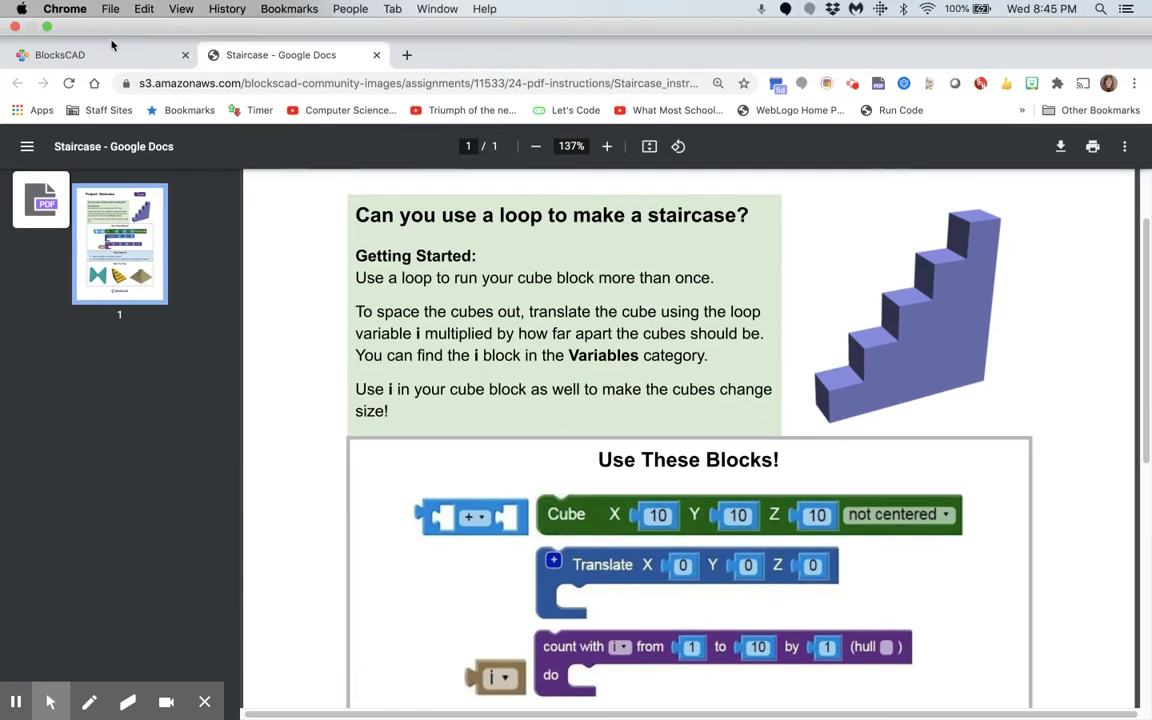
left_click(110, 56)
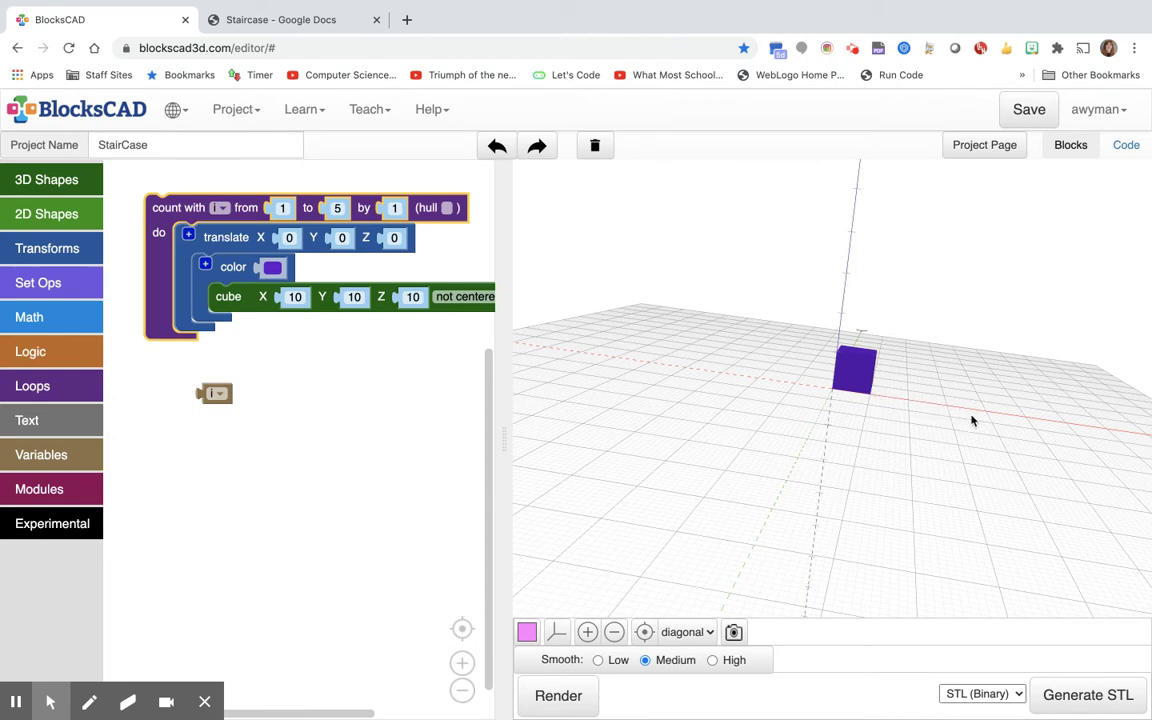
Add an arithmetic block that multiplies the variable i by 10.
left_click(78, 314)
left_click_drag(135, 277, 311, 387)
left_click(320, 374)
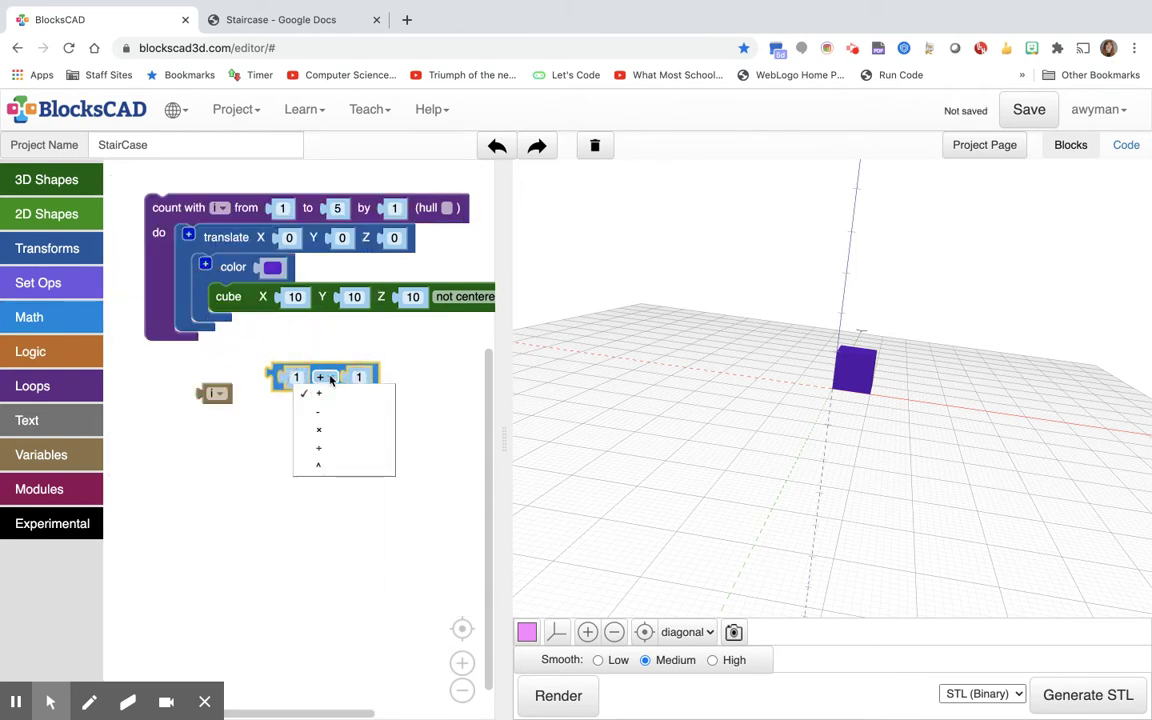
left_click(327, 429)
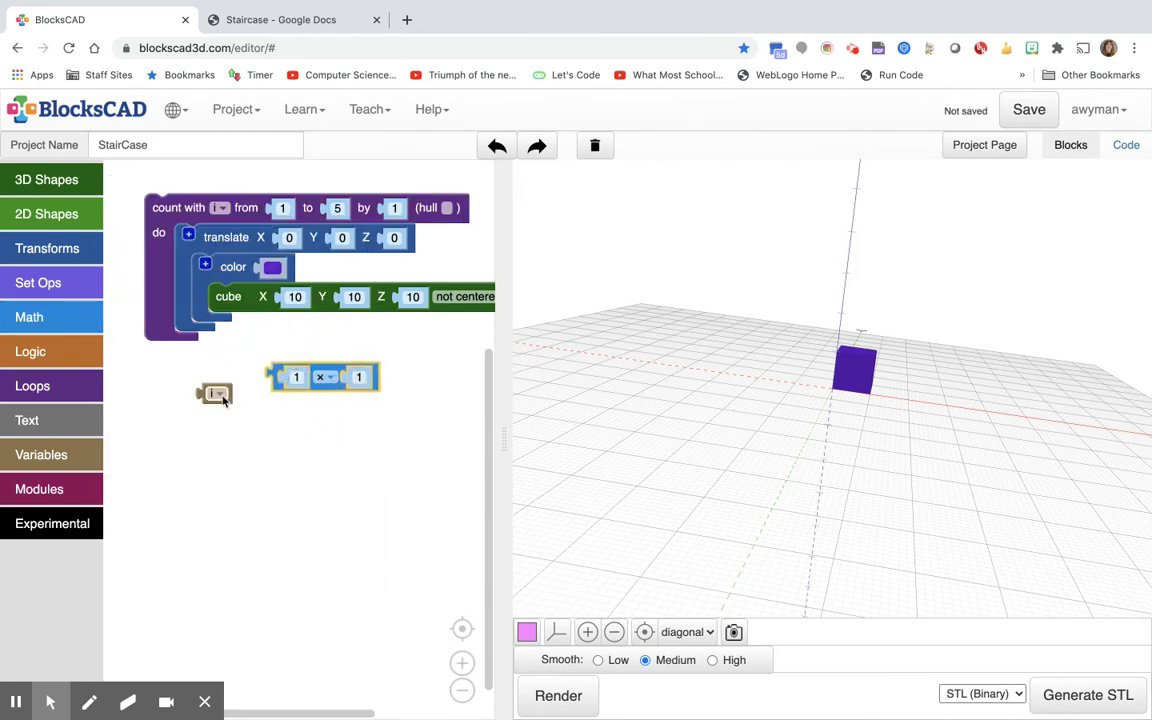
left_click_drag(216, 393, 297, 388)
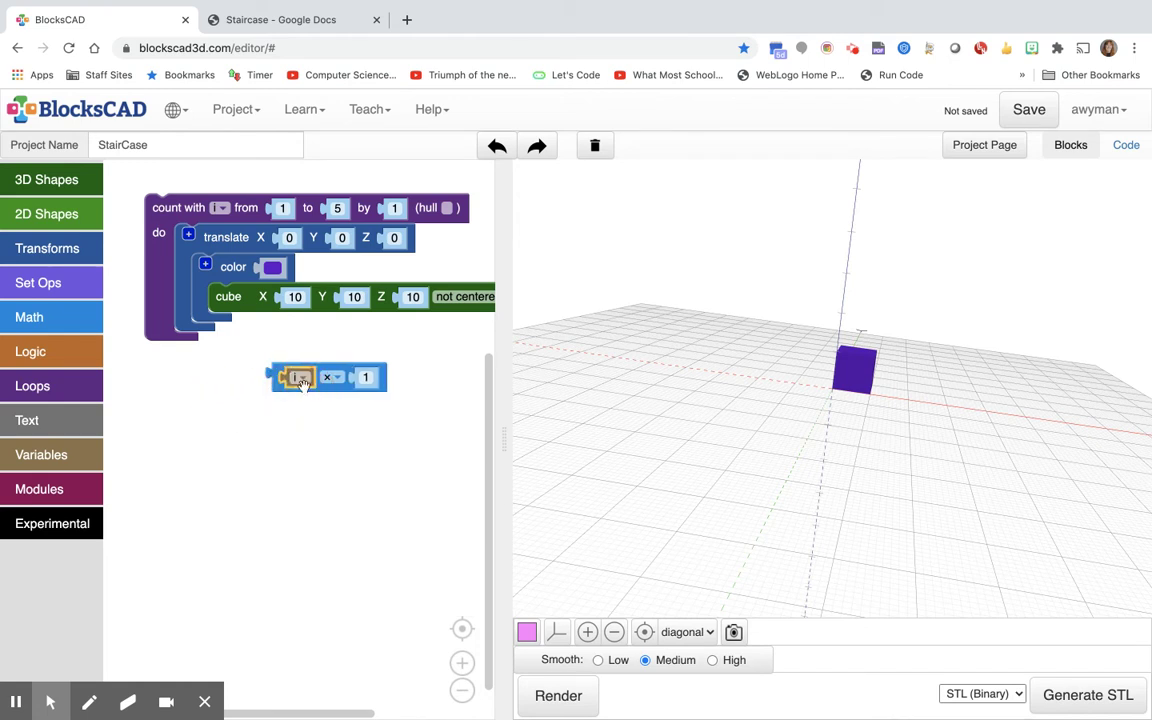
left_click(366, 378)
type("10")
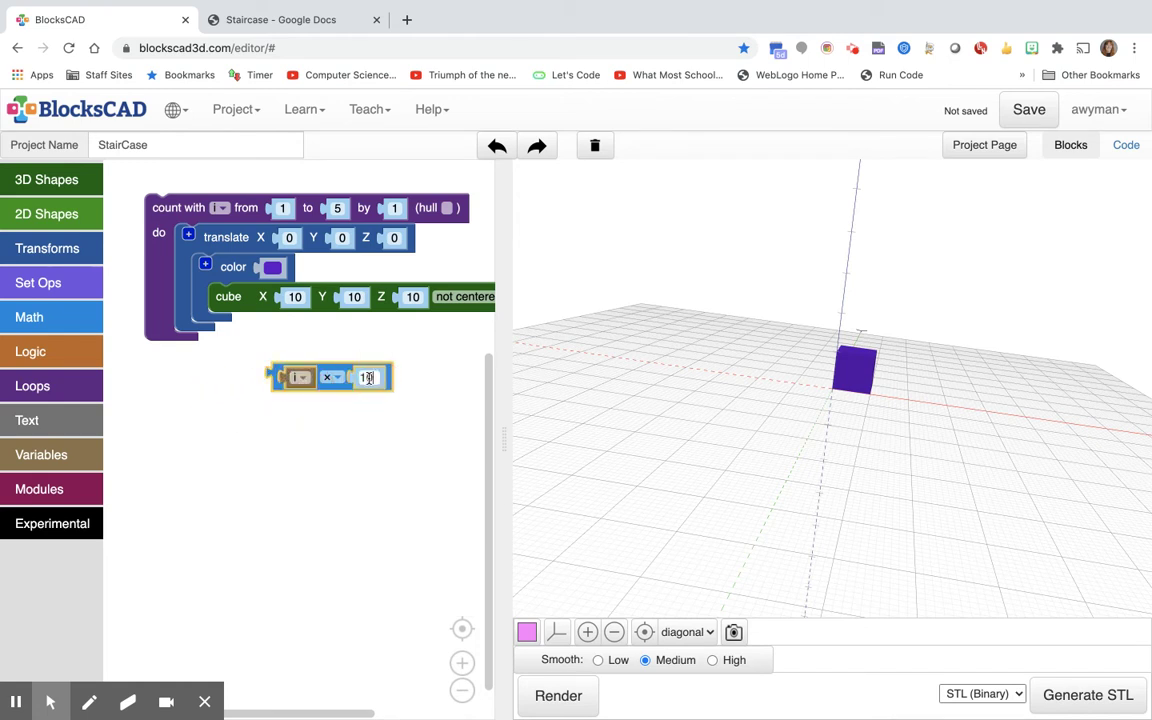
Use the i × 10 expression as the translate block's X value and render the model.
left_click(345, 383)
left_click_drag(345, 383, 350, 246)
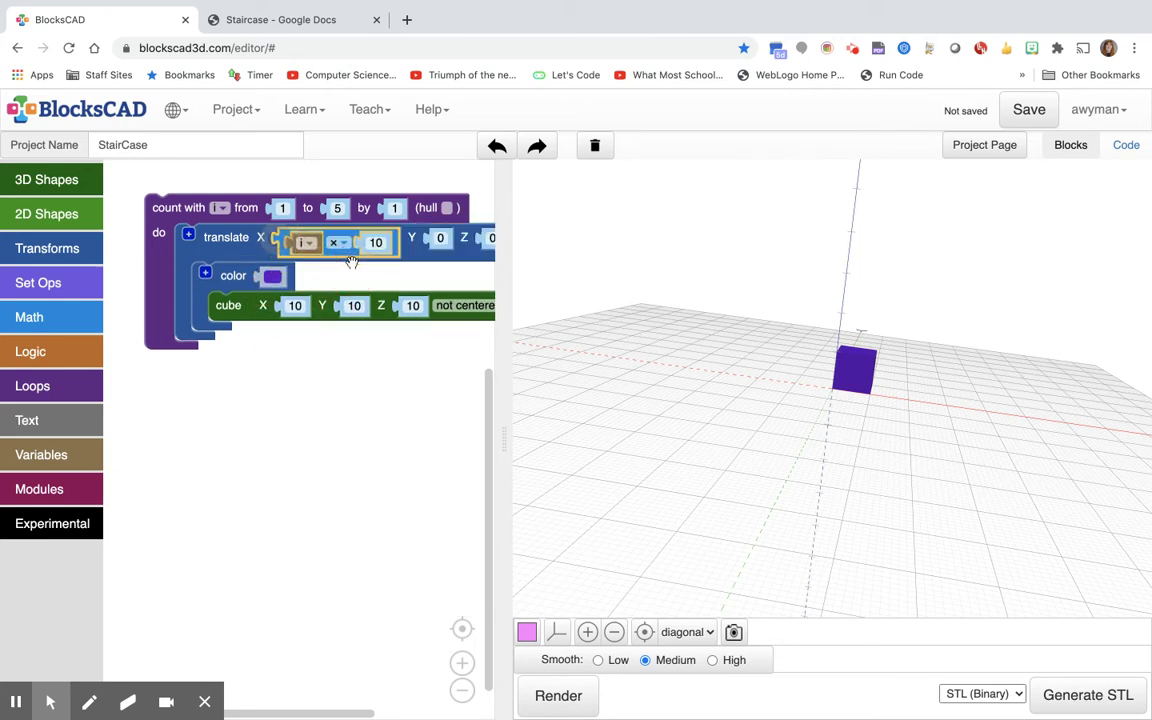
left_click(556, 695)
mouse_move(618, 483)
left_mouse_down()
mouse_move(532, 522)
mouse_move(566, 494)
mouse_move(605, 503)
left_mouse_up()
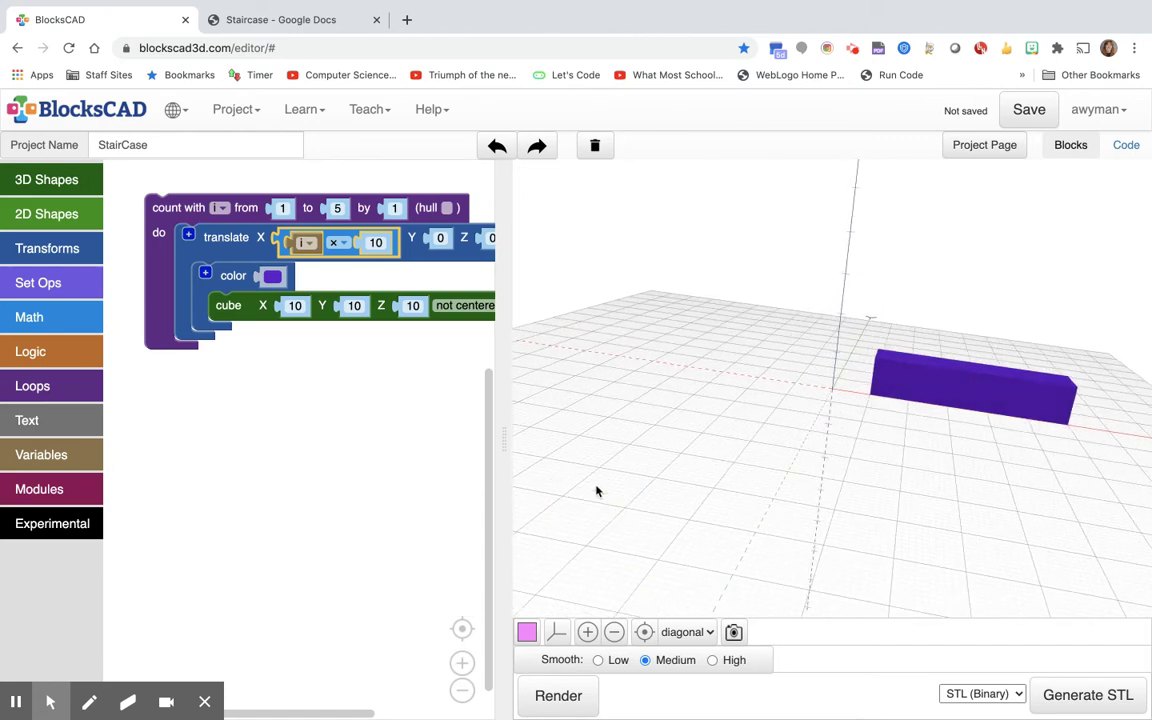
Widen the block workspace and put a duplicate of the i × 10 expression into the translate block's Z value.
left_click_drag(505, 473, 599, 499)
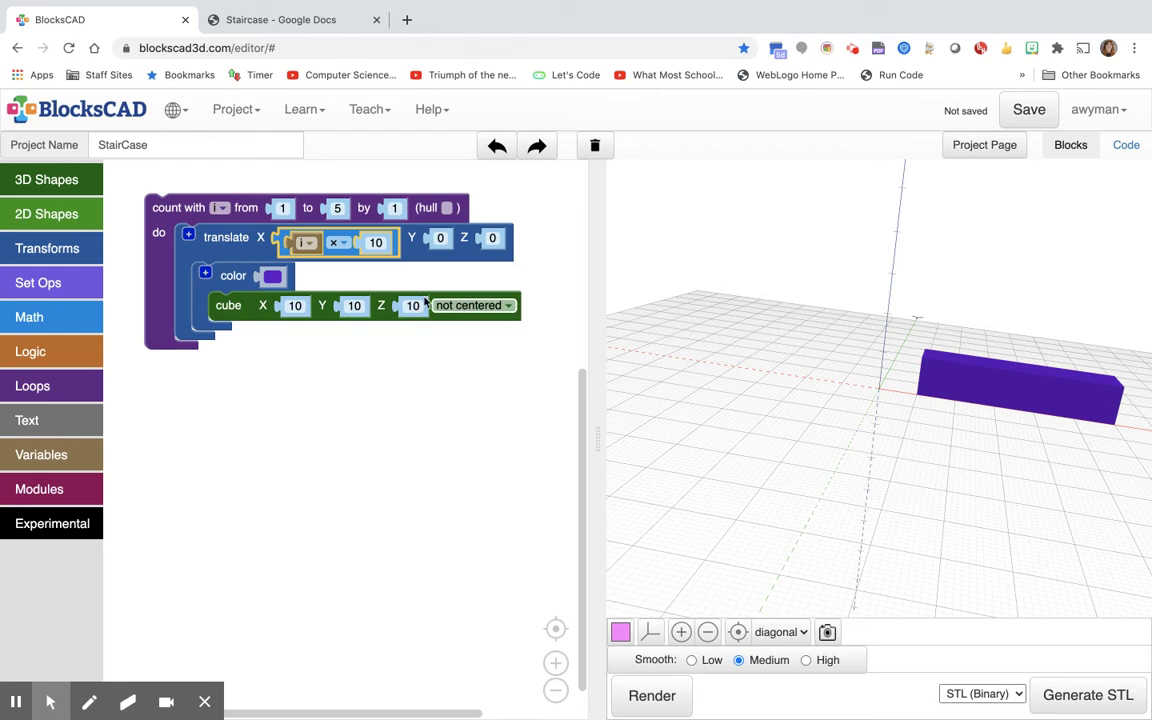
right_click(334, 258)
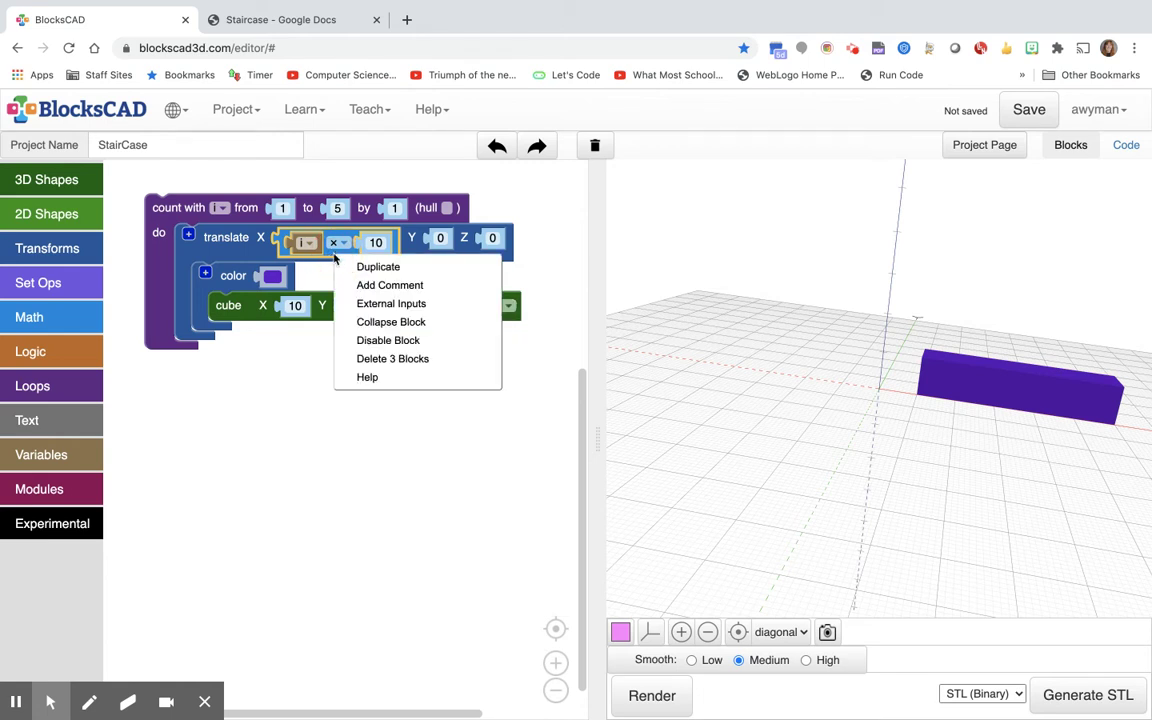
left_click(352, 264)
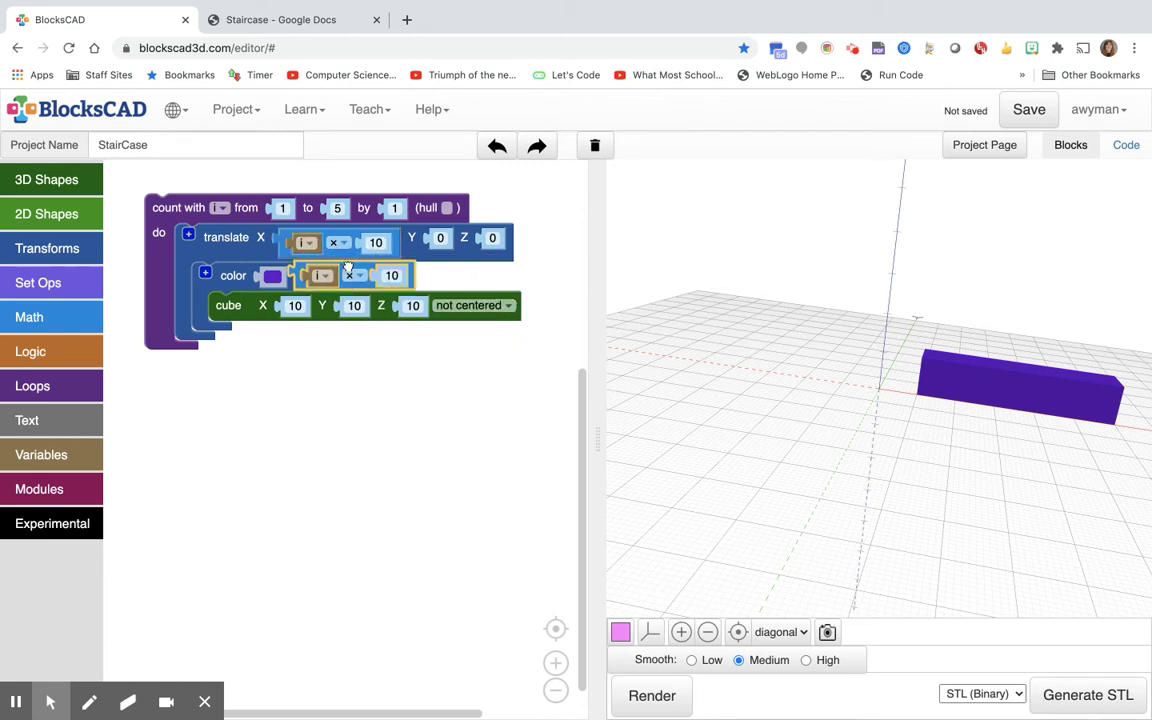
left_click_drag(347, 272, 543, 242)
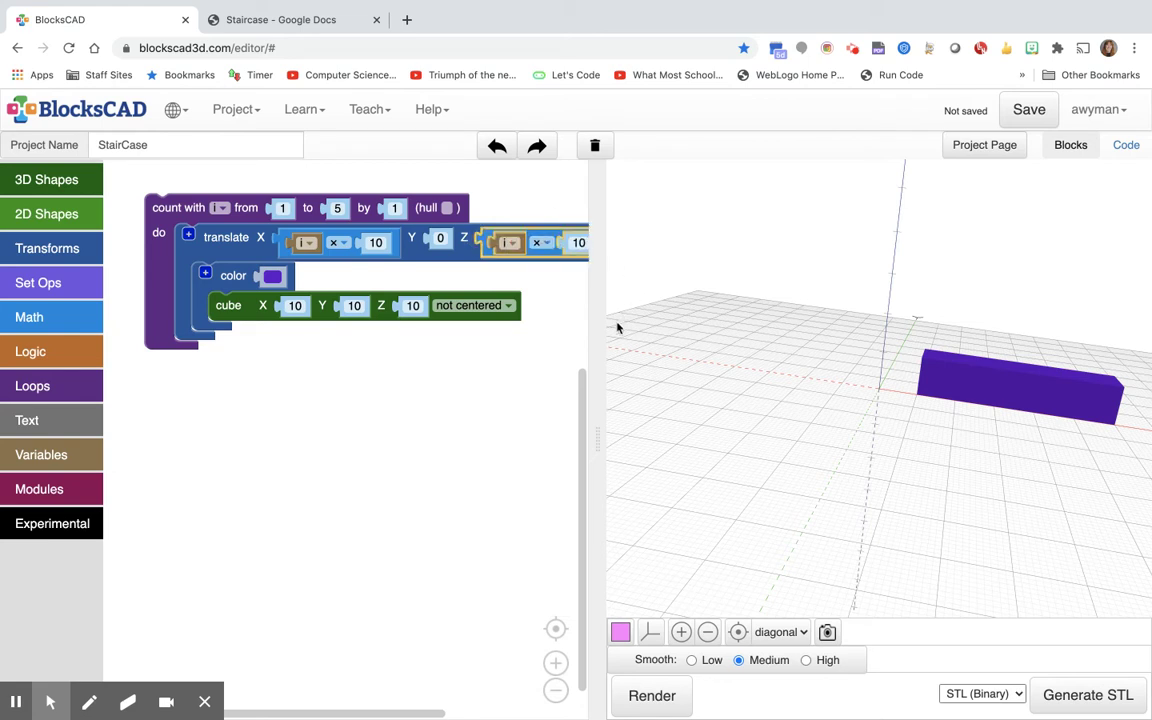
Widen the block workspace further, render the model and inspect the diagonal row of cubes from several angles.
left_click_drag(603, 338, 676, 337)
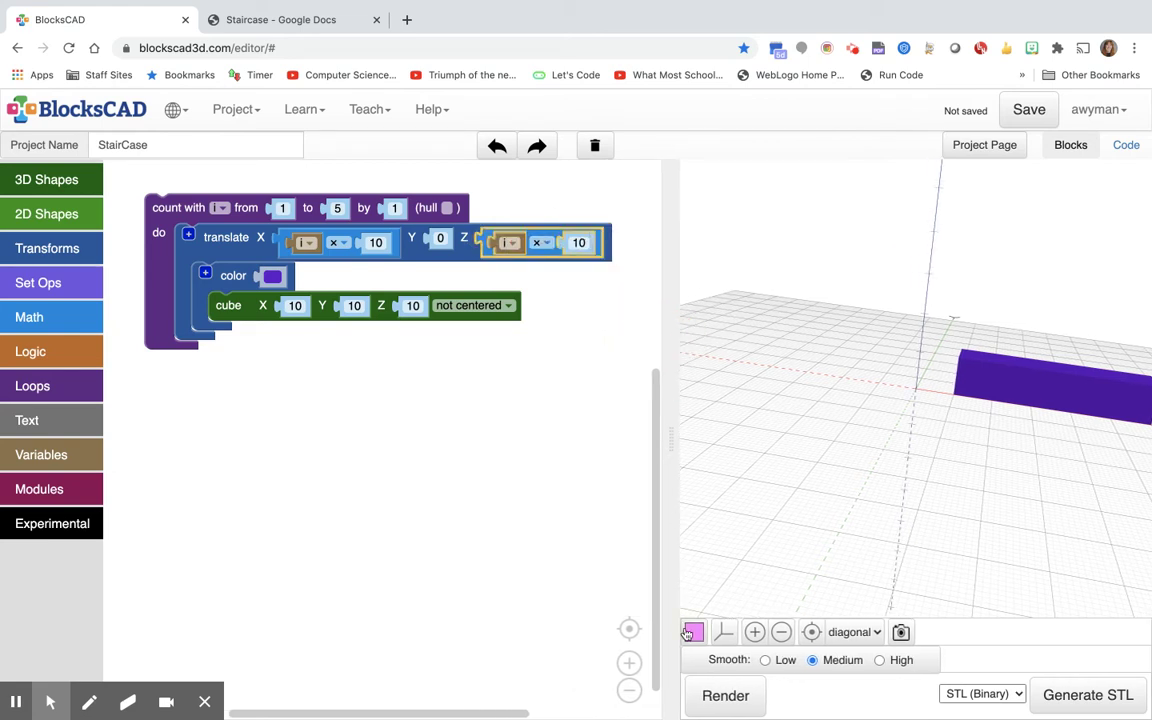
left_click(704, 700)
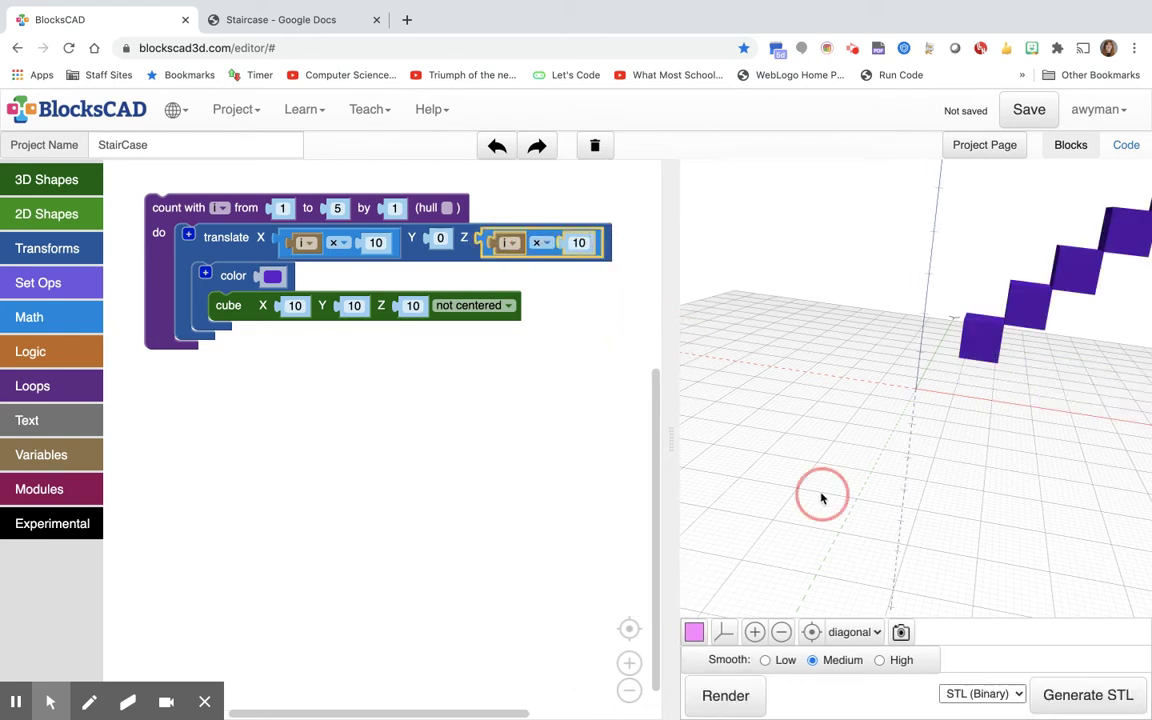
left_click(781, 631)
left_click(781, 631)
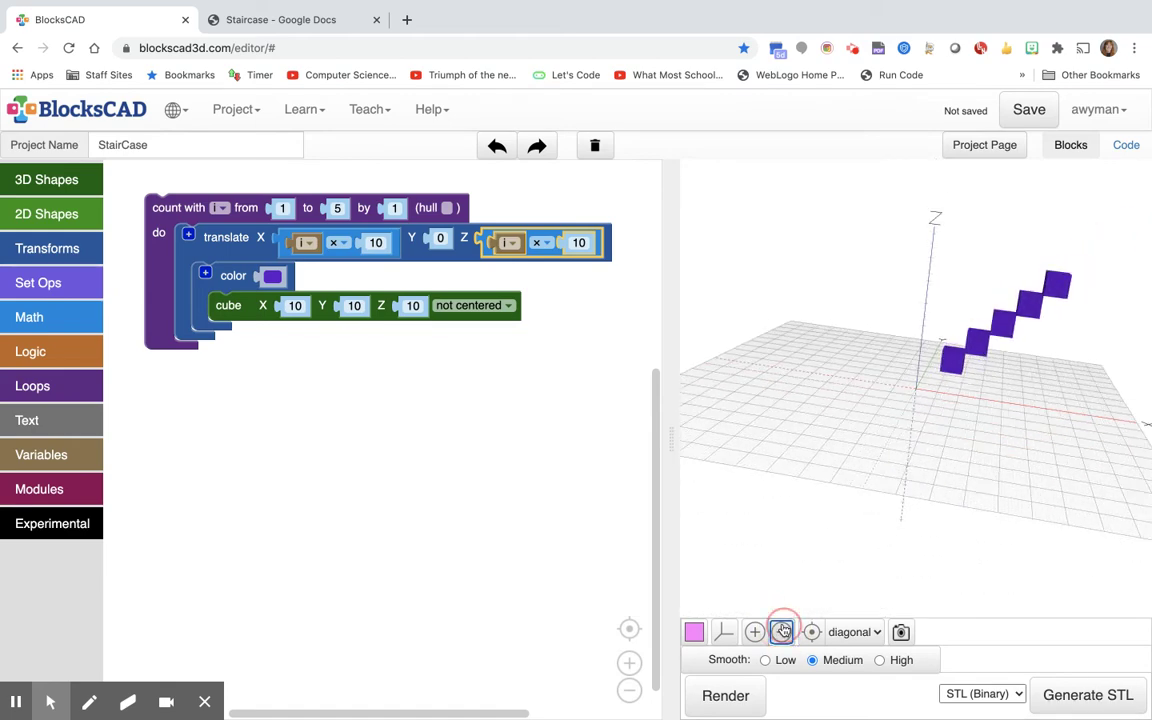
left_click_drag(831, 424, 942, 316)
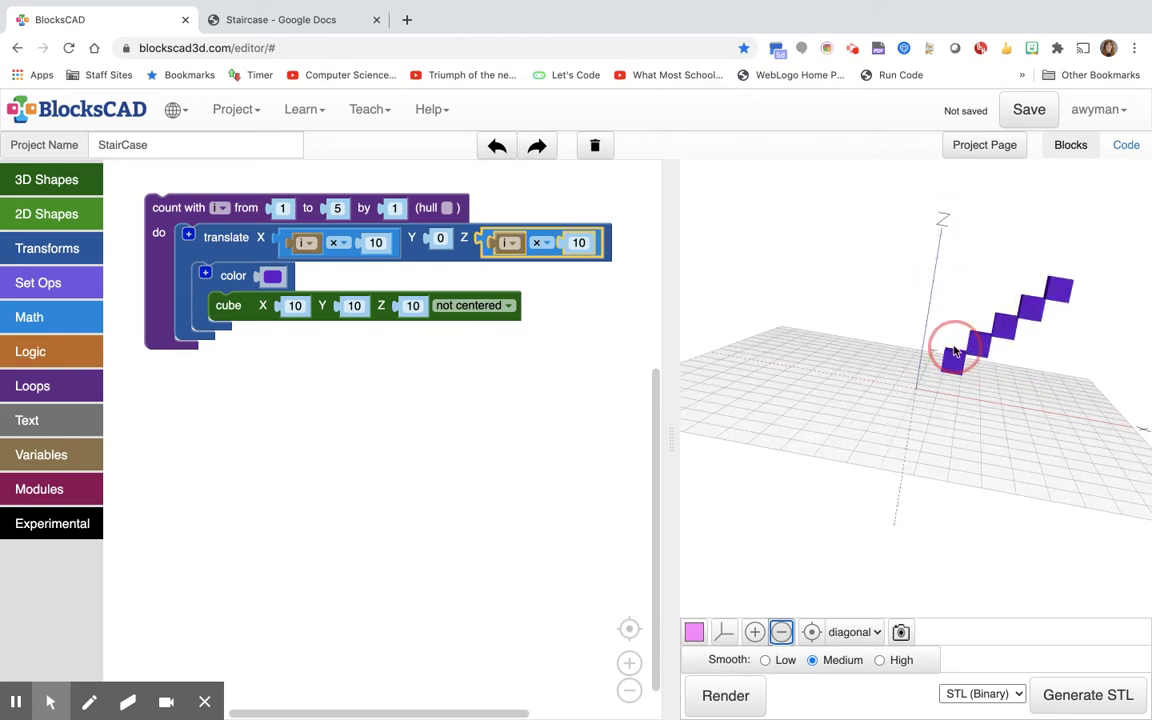
left_click_drag(955, 350, 972, 403)
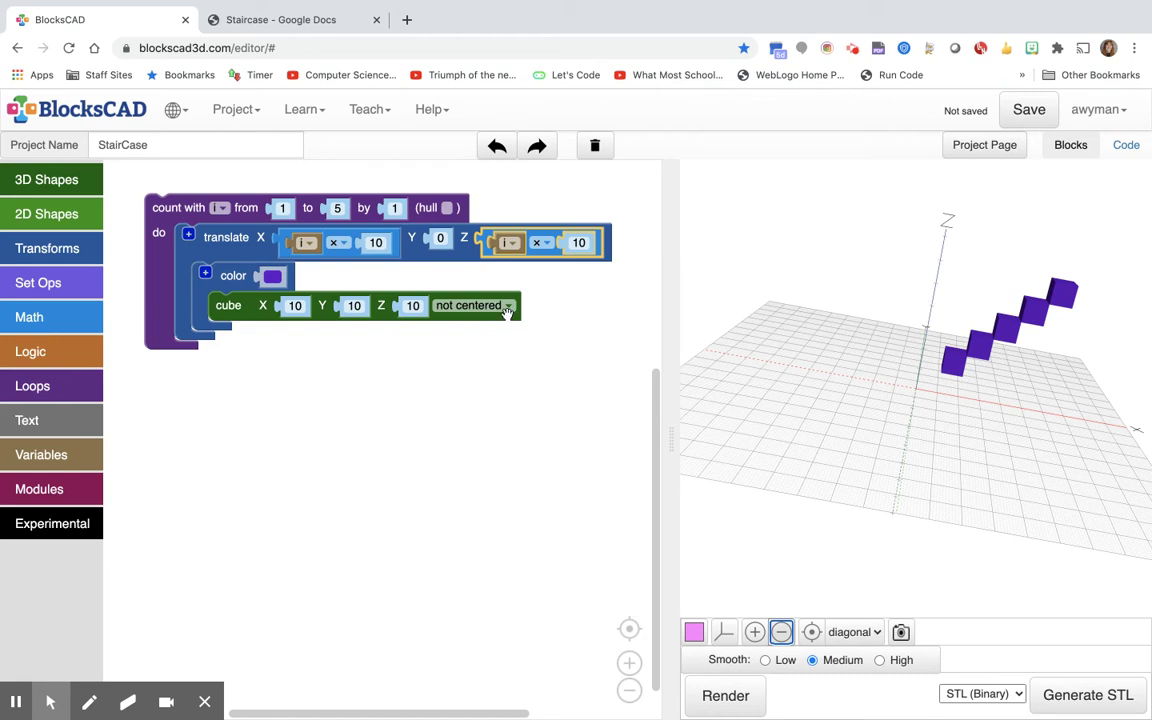
Put a duplicate of the translate block's i × 10 expression into the cube's Z value and render the model.
left_click(535, 250)
left_click(533, 258)
right_click(533, 256)
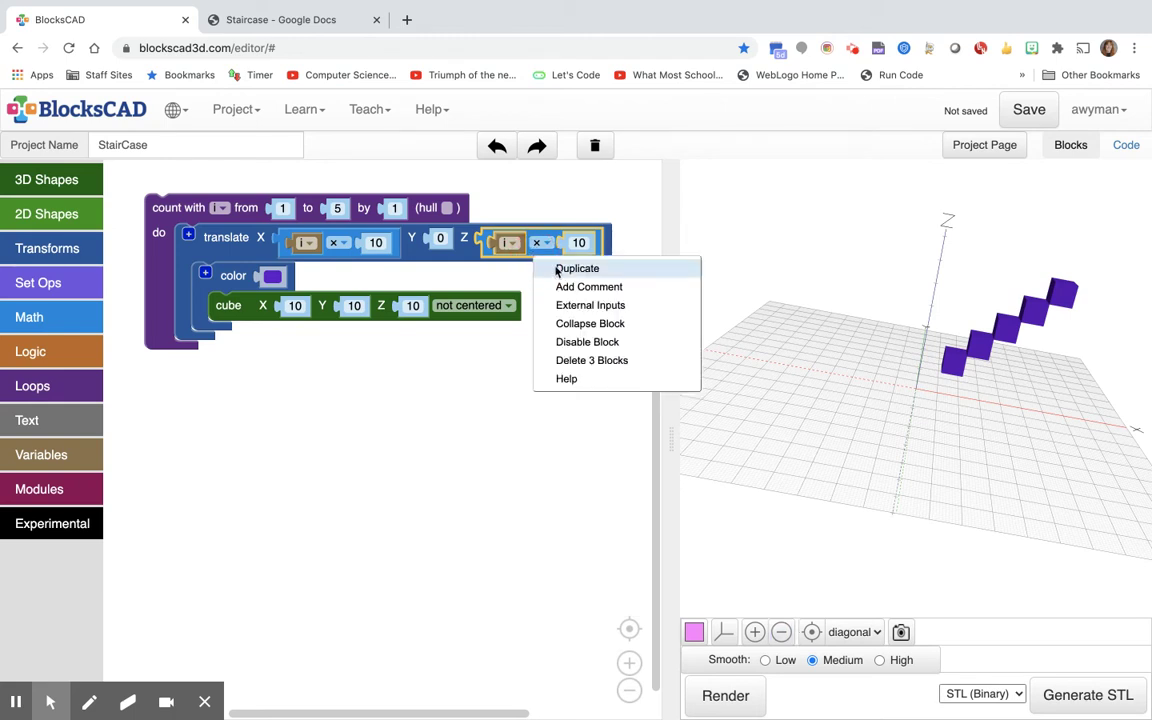
left_click(556, 266)
left_click_drag(567, 275, 455, 314)
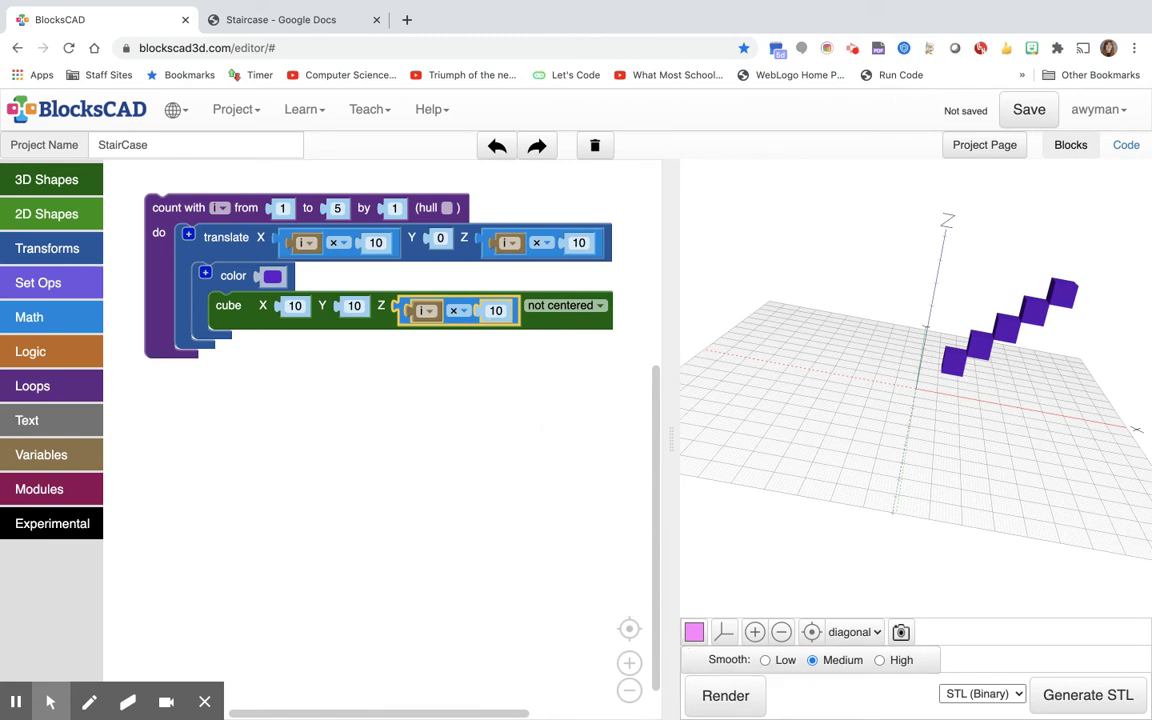
left_click(731, 697)
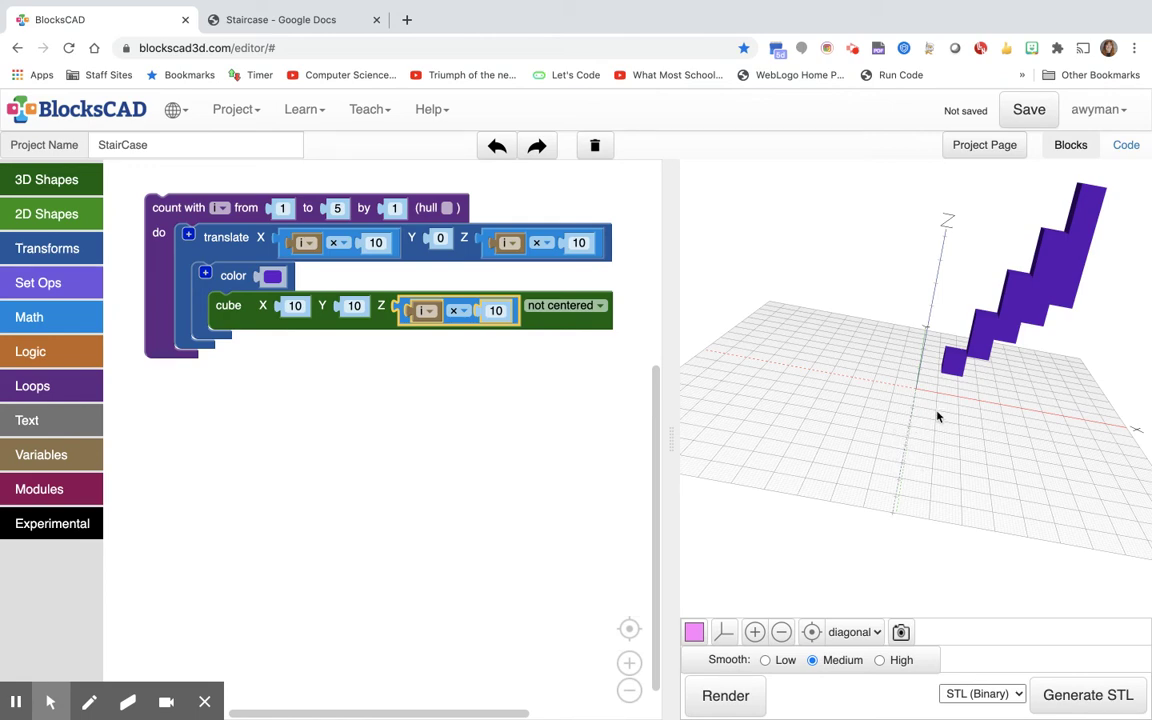
left_click_drag(938, 418, 1047, 524)
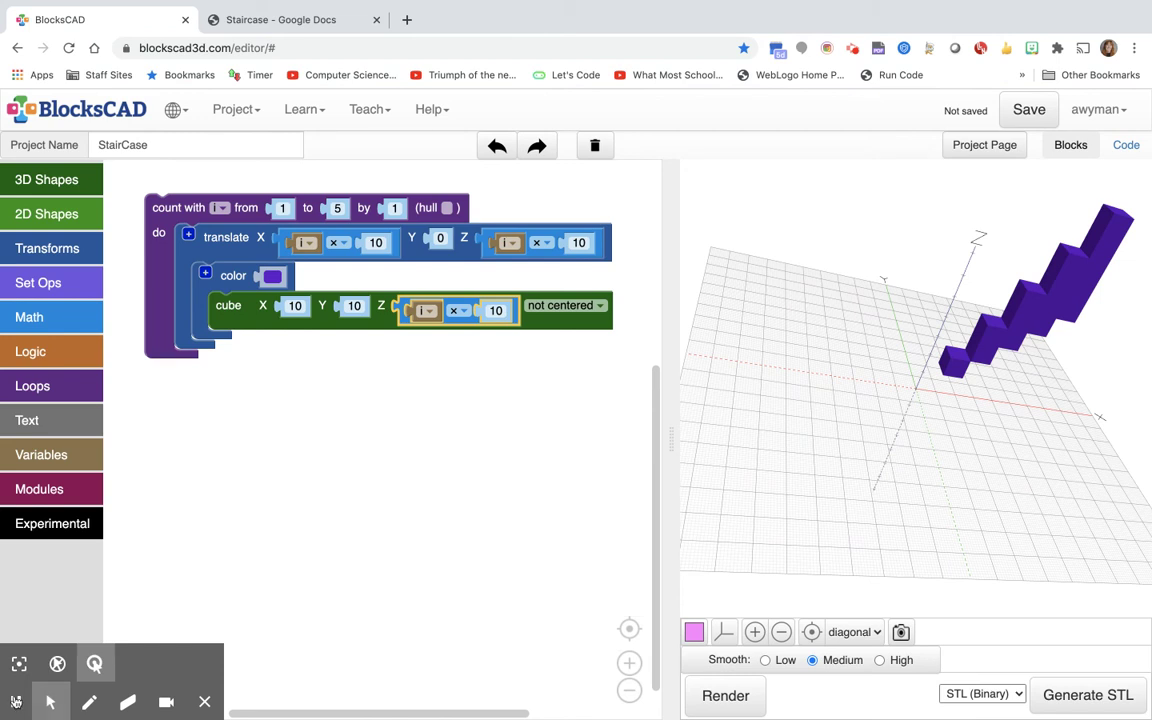
left_click(15, 702)
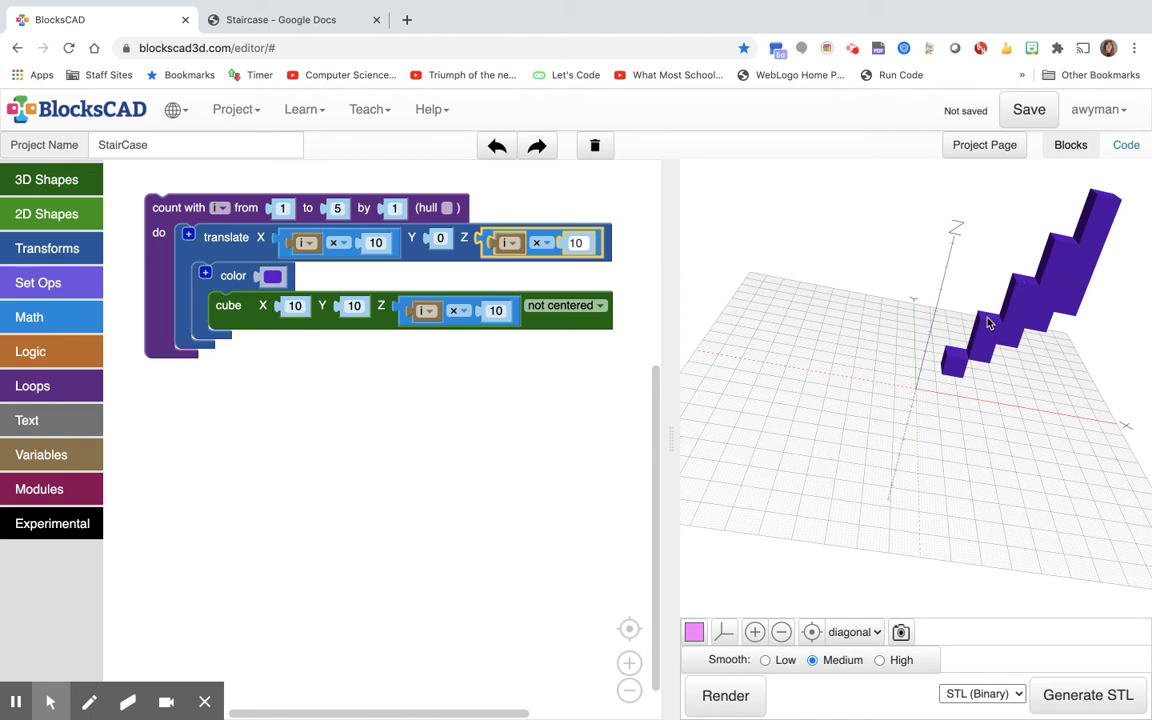
Move the i × 10 expression out of the translate block's Z value onto the empty workspace, then render and inspect the staircase.
left_click_drag(955, 332, 952, 366)
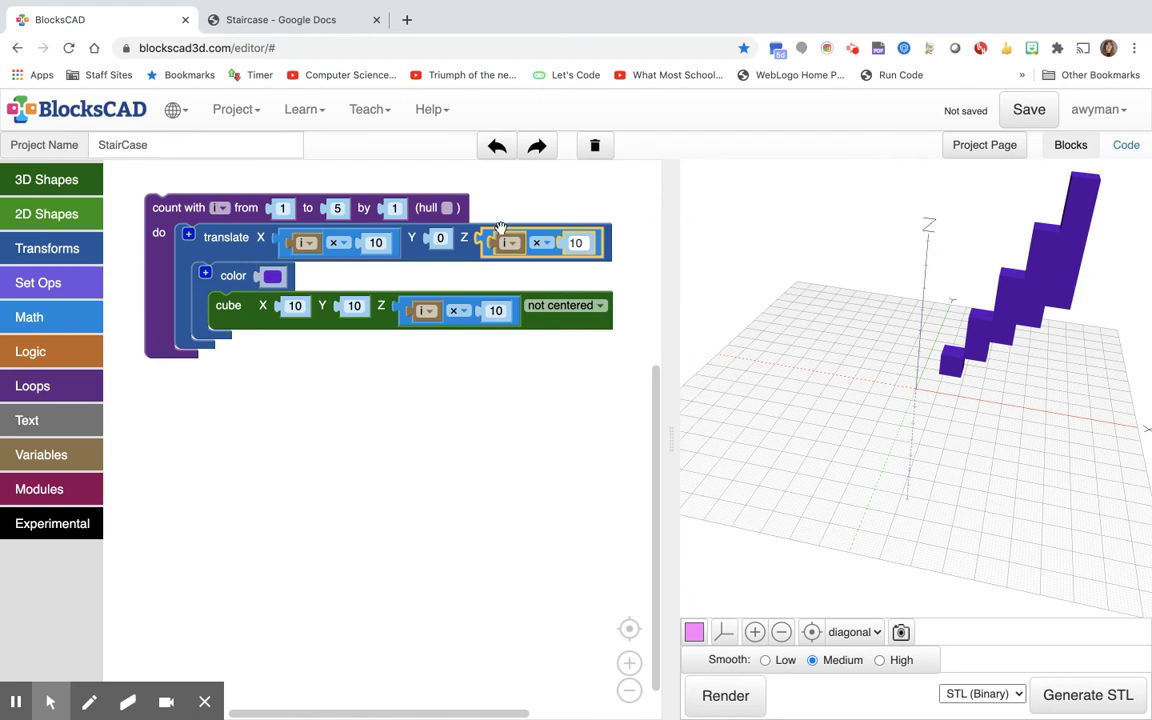
left_click_drag(538, 237, 535, 457)
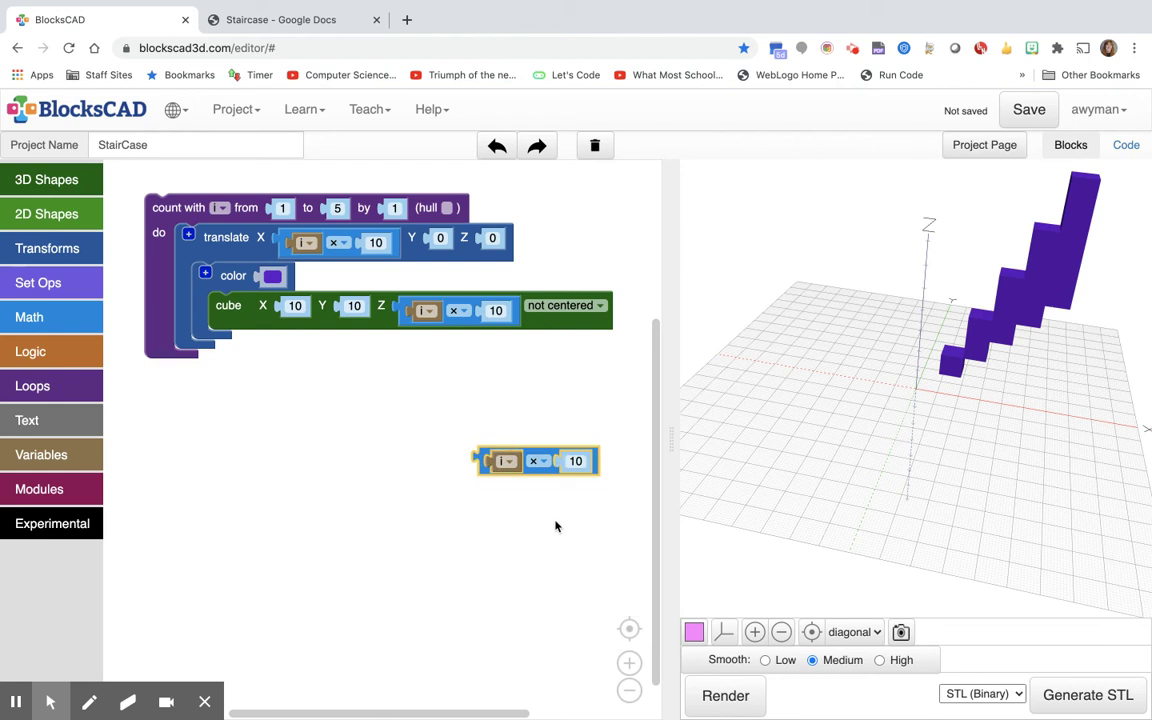
left_click(717, 697)
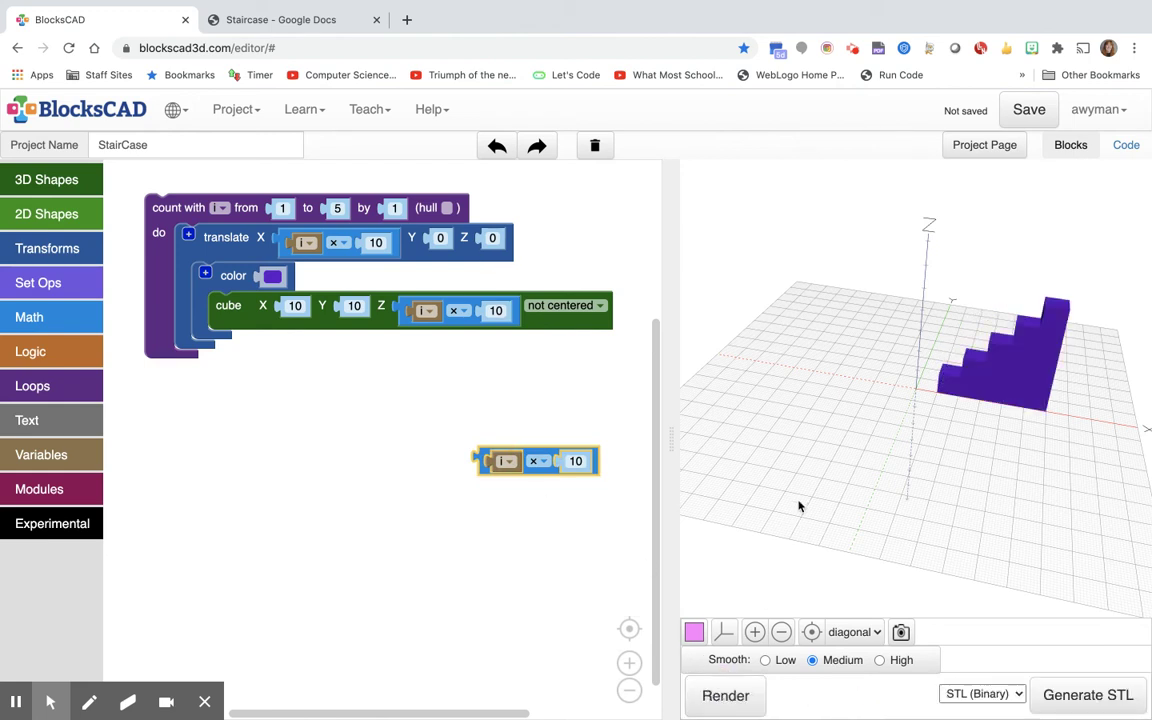
left_click_drag(867, 408, 974, 380)
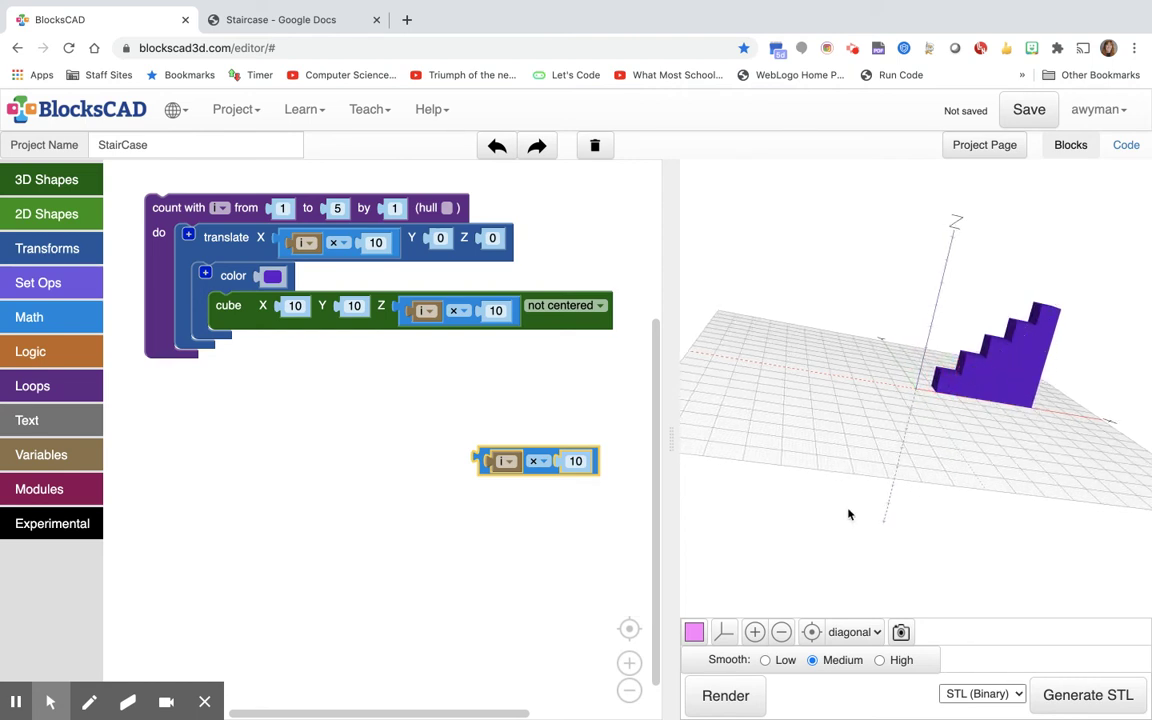
left_click(755, 632)
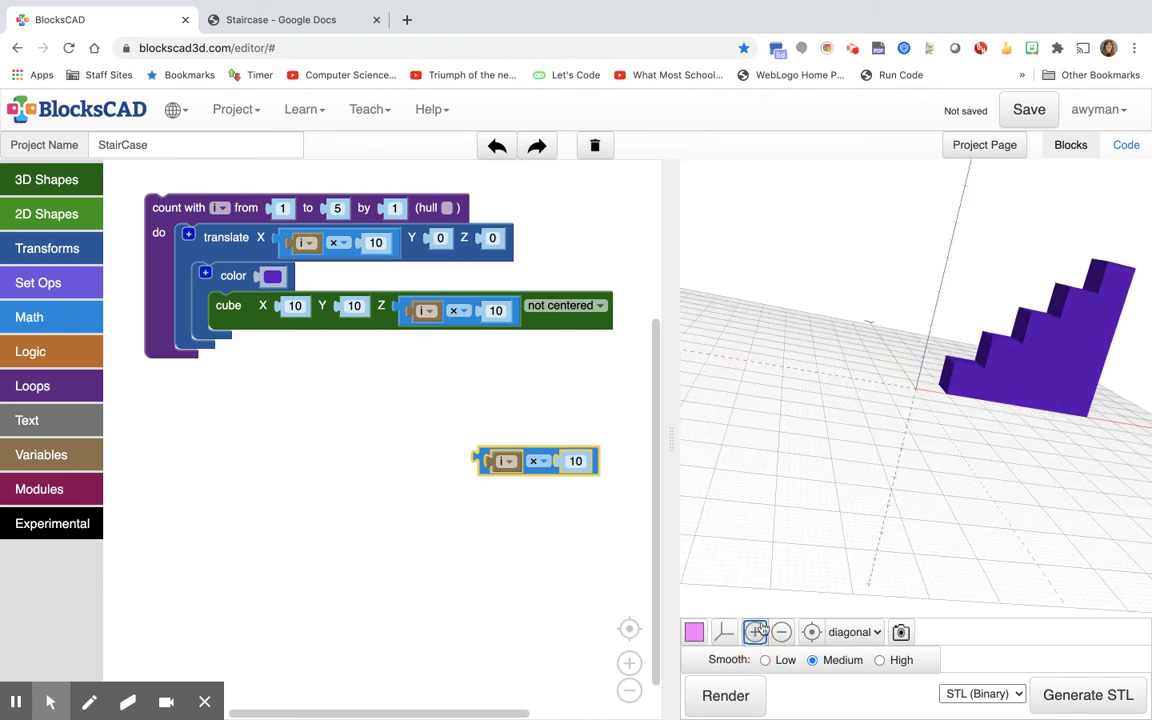
left_click_drag(874, 476, 895, 456)
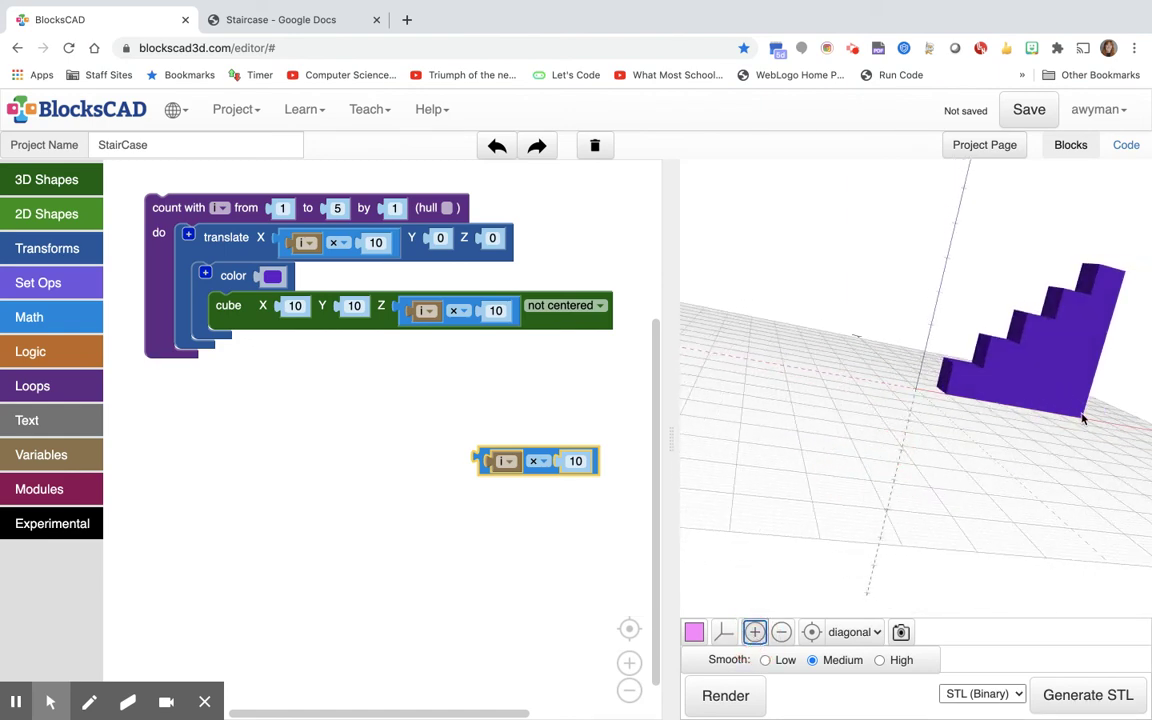
left_click_drag(1052, 445, 1003, 463)
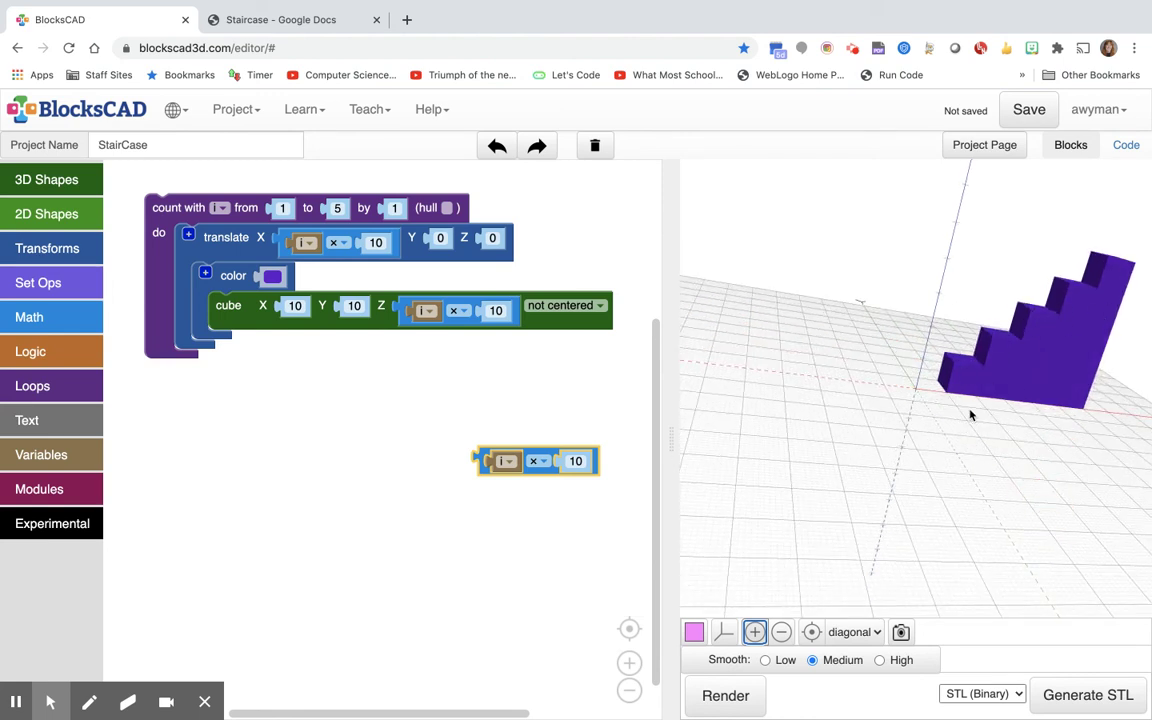
left_click_drag(815, 361, 847, 424)
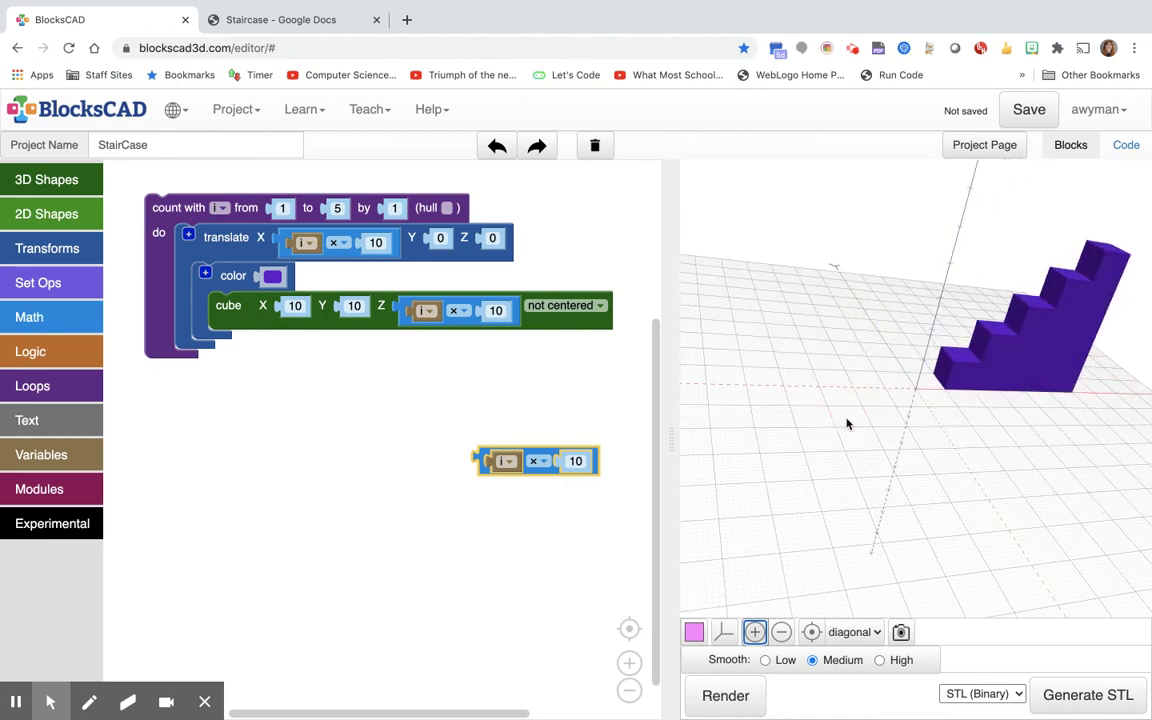